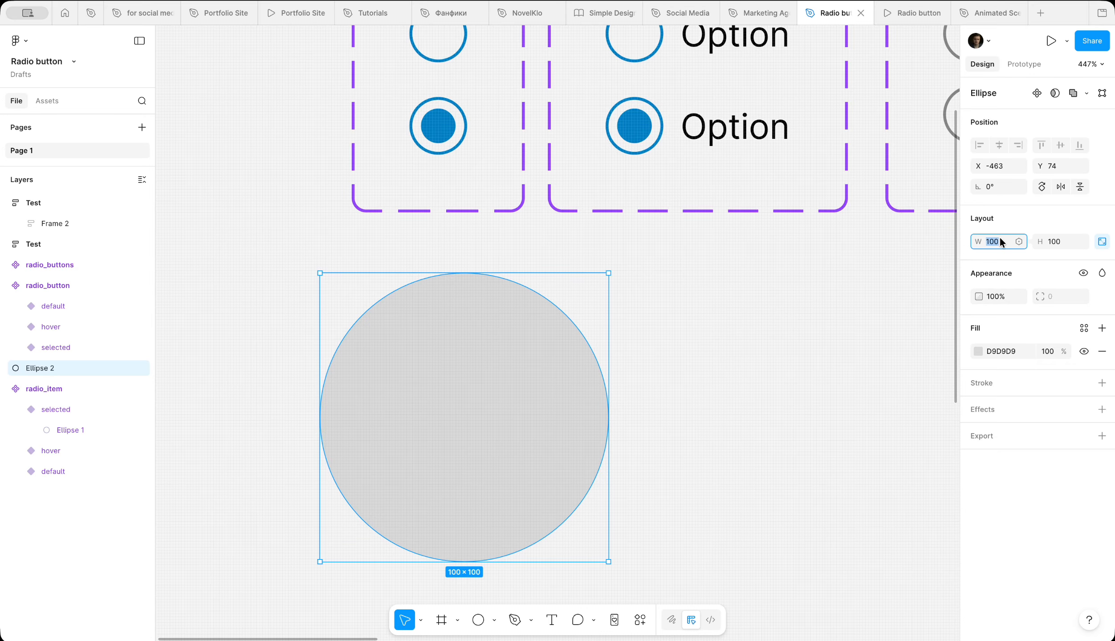
# Step: Make the ellipse a 12 × 12 circle with a grey 878787 fill and place it beneath the first component set
pyautogui.write('12')
pyautogui.press('Return')
pyautogui.moveTo(345, 290); pyautogui.dragTo(440, 289)
pyautogui.click(978, 351)
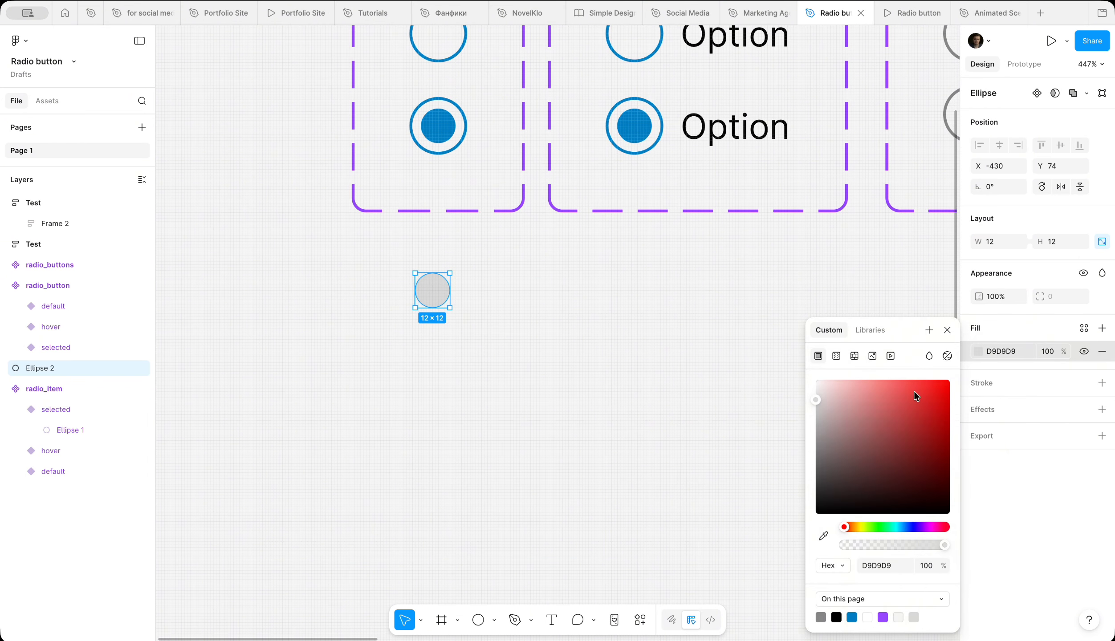
pyautogui.click(821, 617)
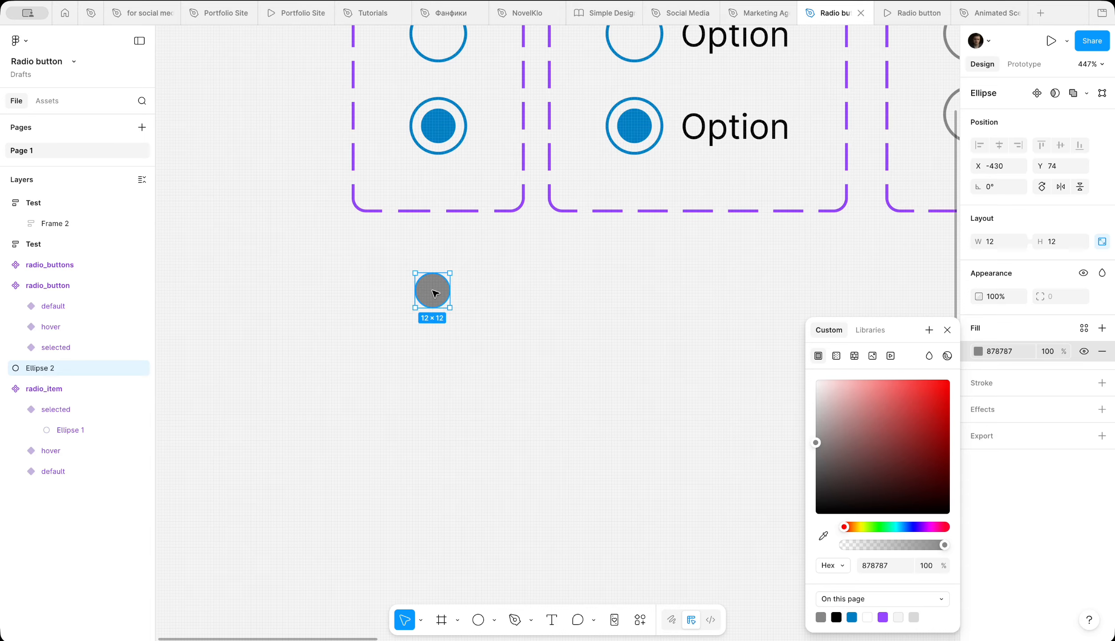
pyautogui.moveTo(433, 290); pyautogui.dragTo(436, 299)
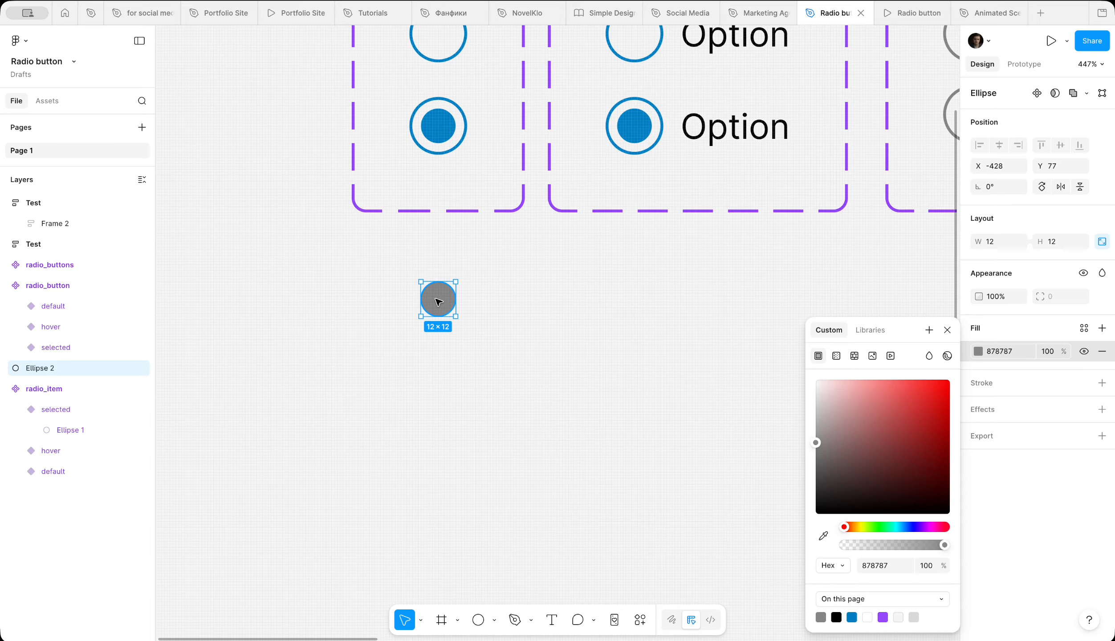
# Step: Wrap the grey circle in its own frame
pyautogui.click(553, 343)
pyautogui.click(437, 298)
pyautogui.rightClick(438, 299)
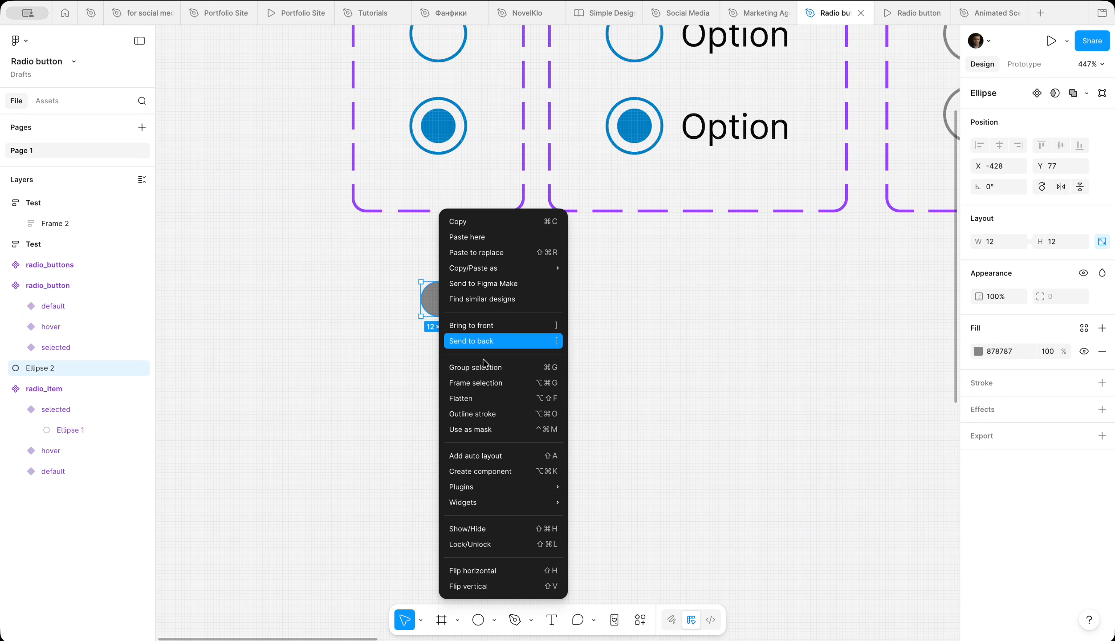
pyautogui.click(485, 383)
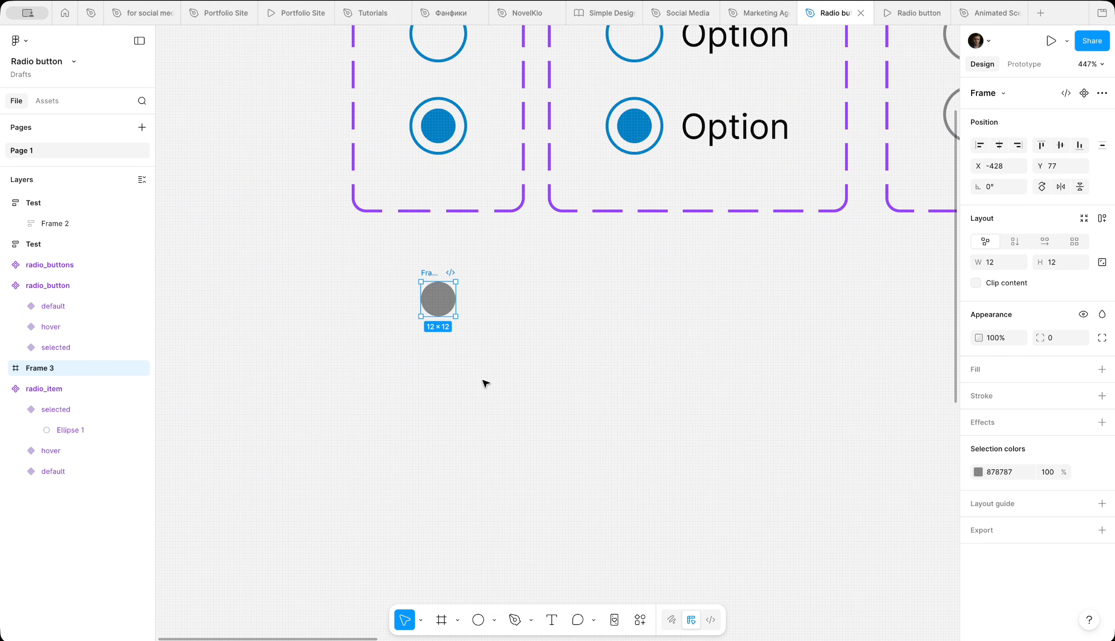
# Step: Apply auto layout to the circle's frame at a size of 20 × 20, with its content centred
pyautogui.click(1102, 218)
pyautogui.click(993, 263)
pyautogui.write('20')
pyautogui.press('Tab')
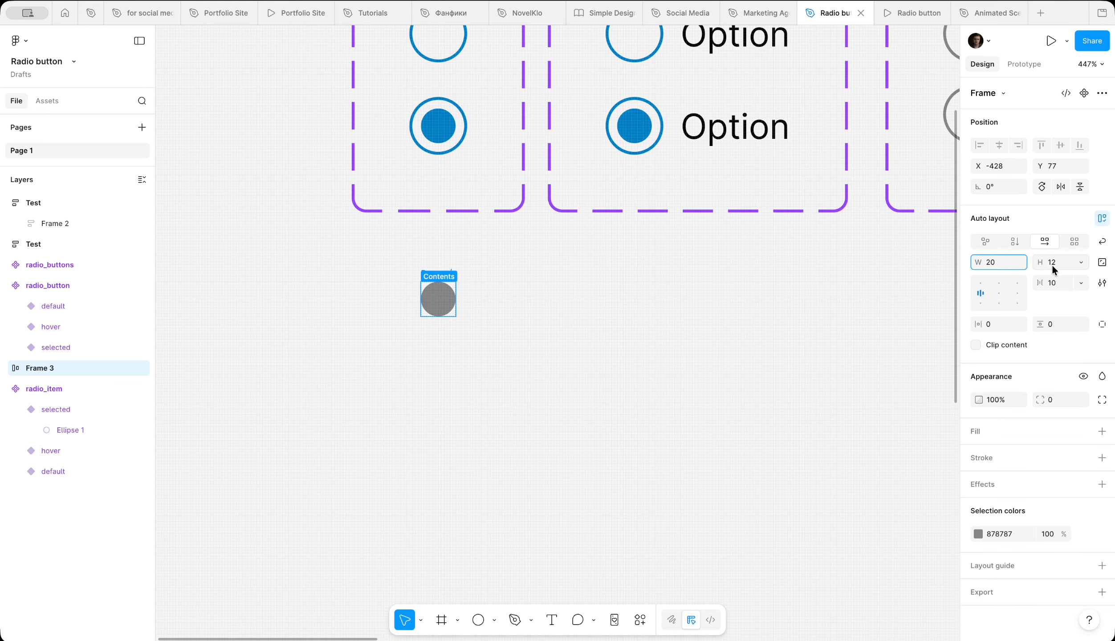
pyautogui.write('20')
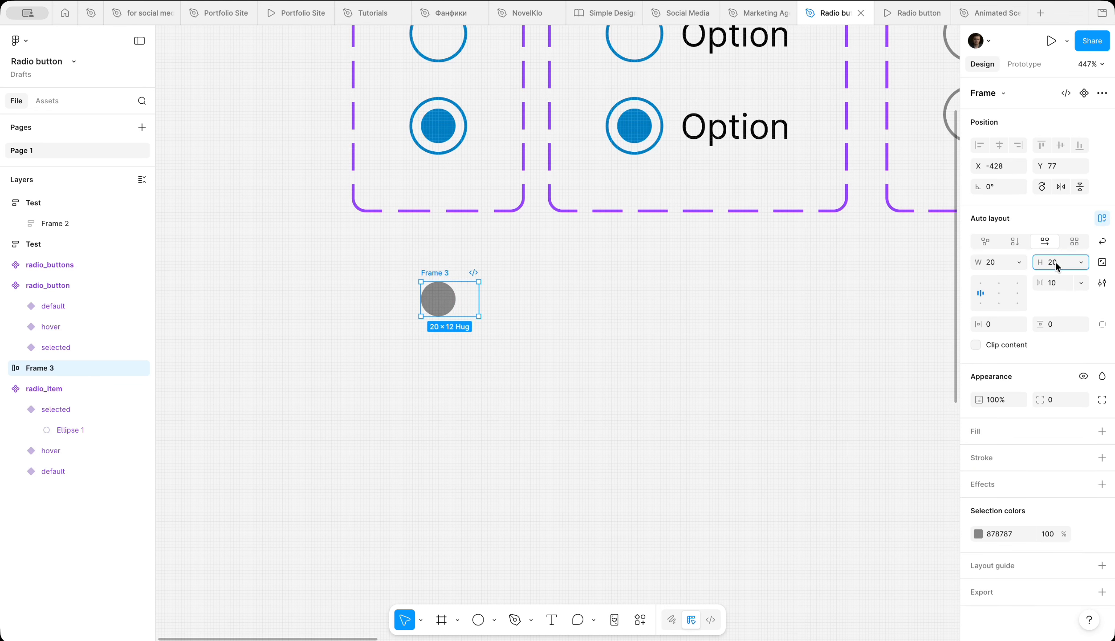
pyautogui.click(999, 294)
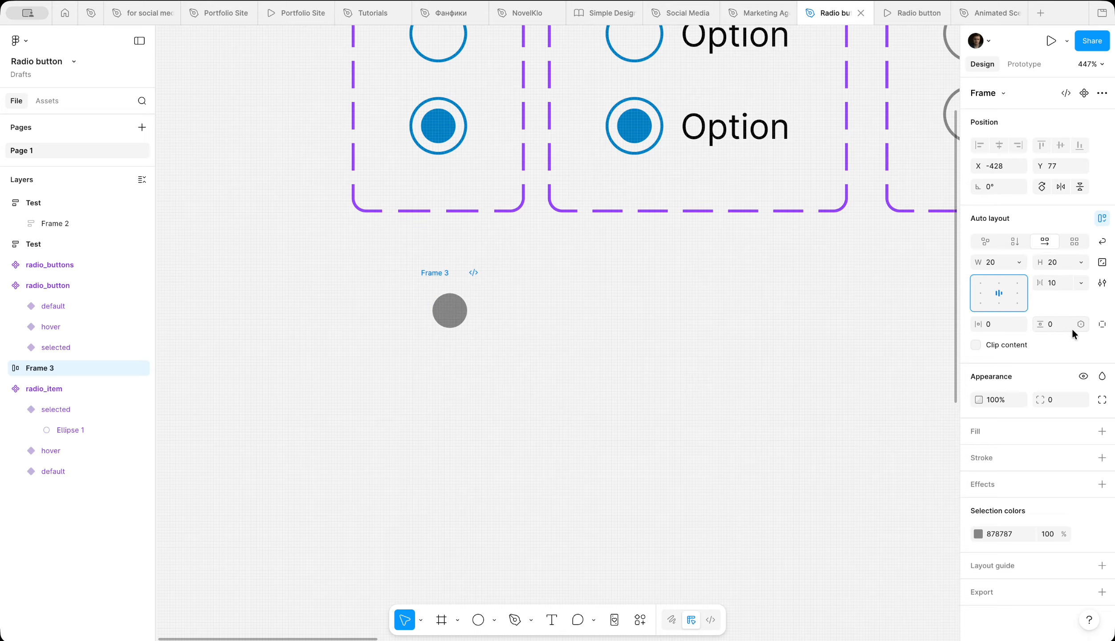
# Step: Give the frame a corner radius of 99 and a grey 878787 stroke
pyautogui.click(1057, 399)
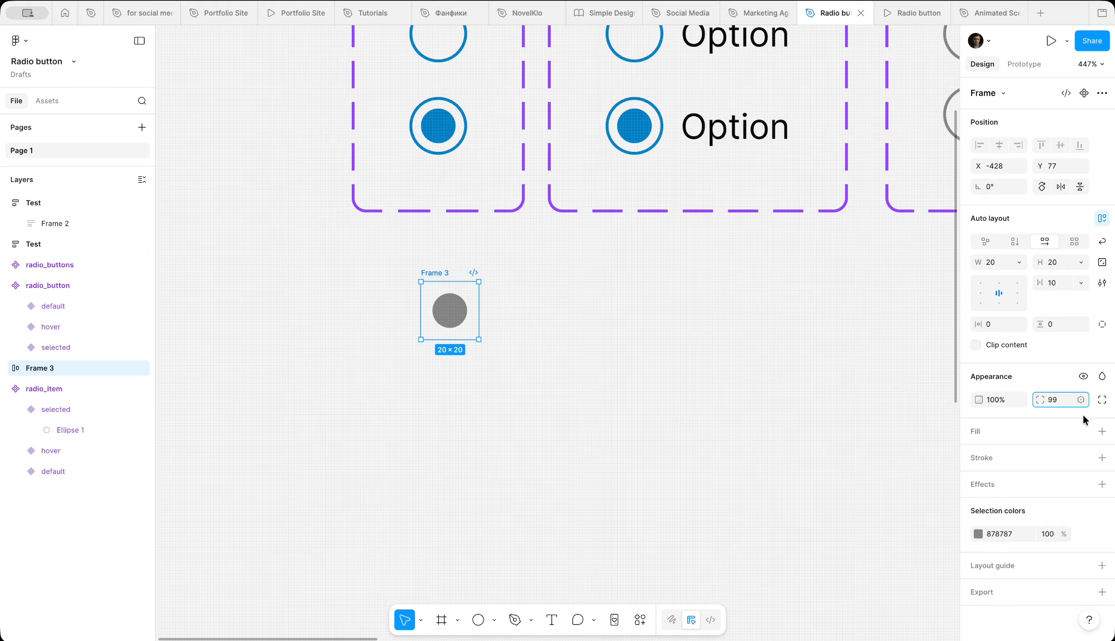
pyautogui.click(1102, 458)
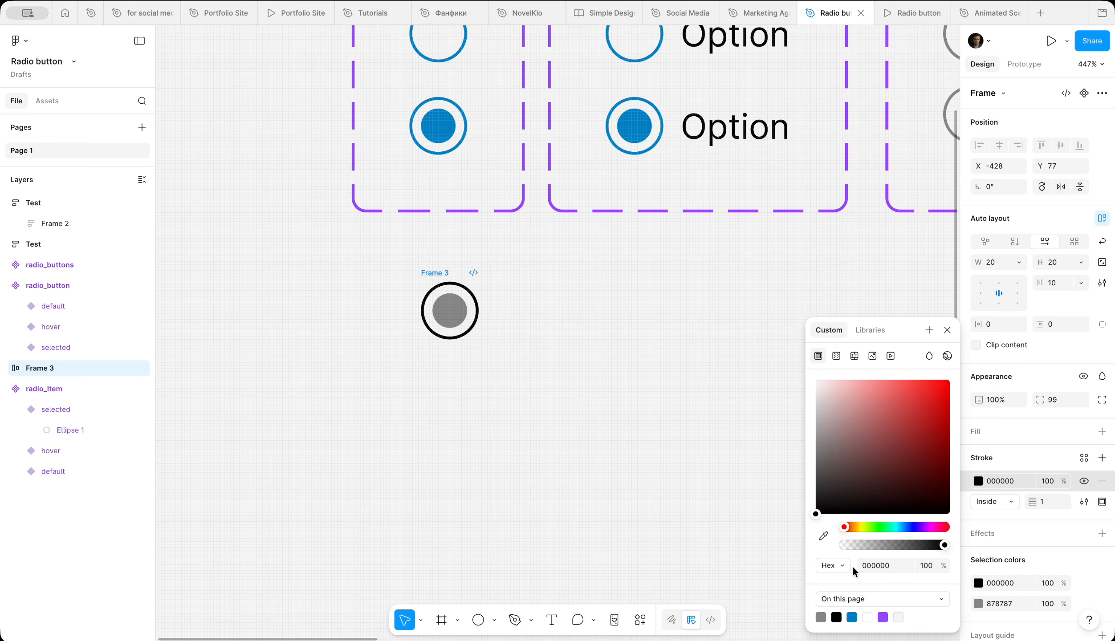
pyautogui.click(820, 617)
# Step: Rename the frame as radio_item/default
pyautogui.doubleClick(434, 273)
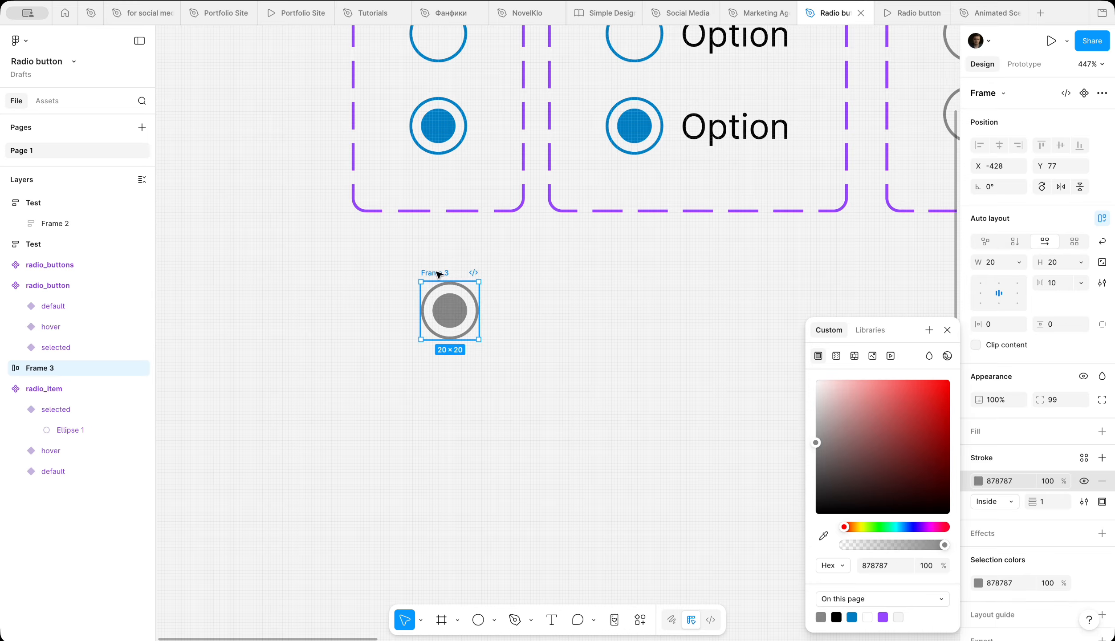
pyautogui.write('radio_item')
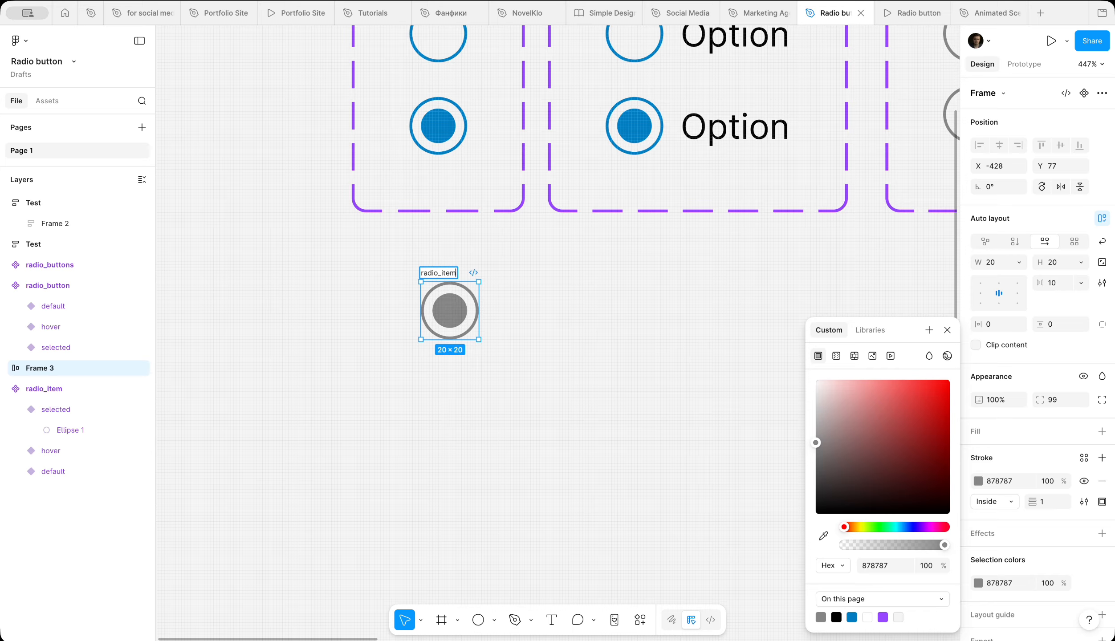
pyautogui.write('t')
pyautogui.press('Return')
# Step: Move the radio_item/default frame to X -432, Y 78, in line with the circles of the component set above
pyautogui.click(488, 370)
pyautogui.click(457, 294)
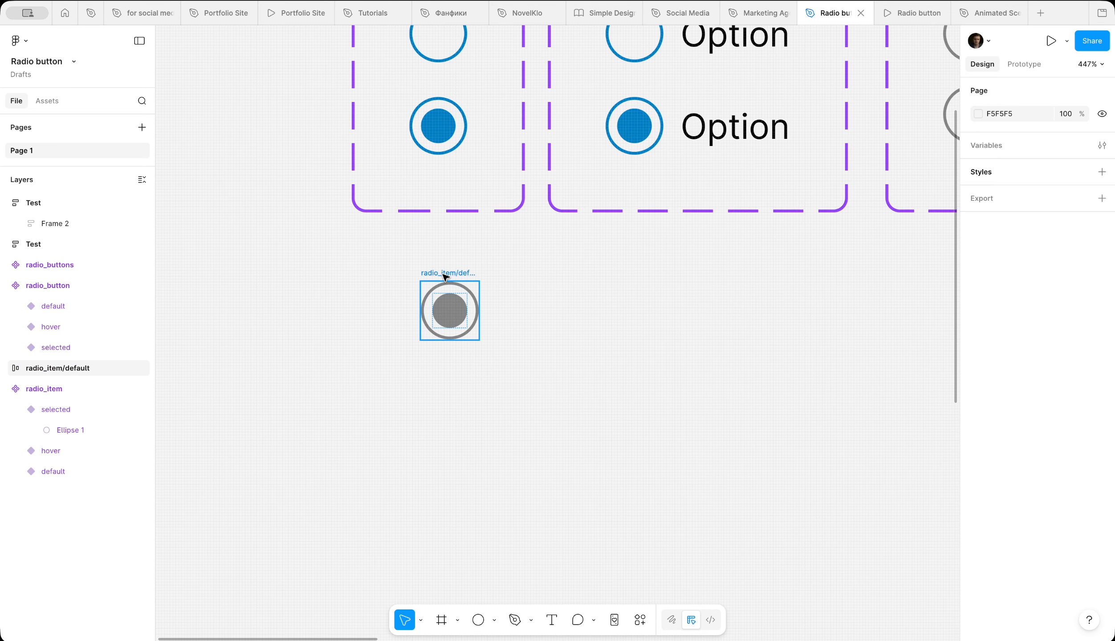
pyautogui.moveTo(443, 278); pyautogui.dragTo(432, 337)
pyautogui.hotkey('ctrl', 'z')
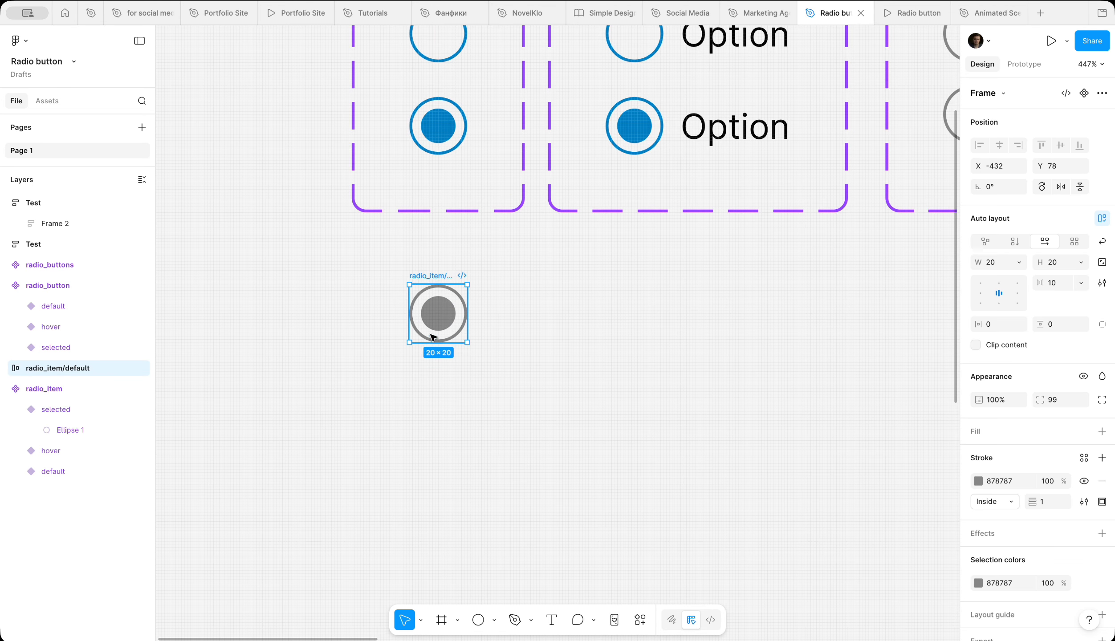
# Step: Hide the fill of the inner circle in radio_item/default
pyautogui.click(442, 311)
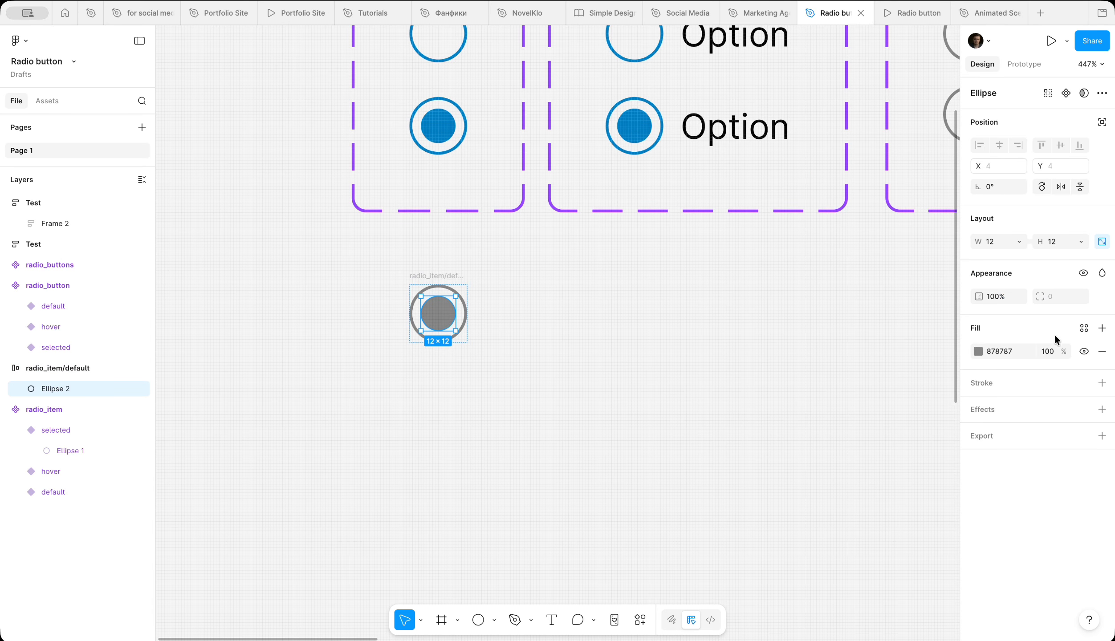
pyautogui.click(1084, 352)
pyautogui.click(465, 287)
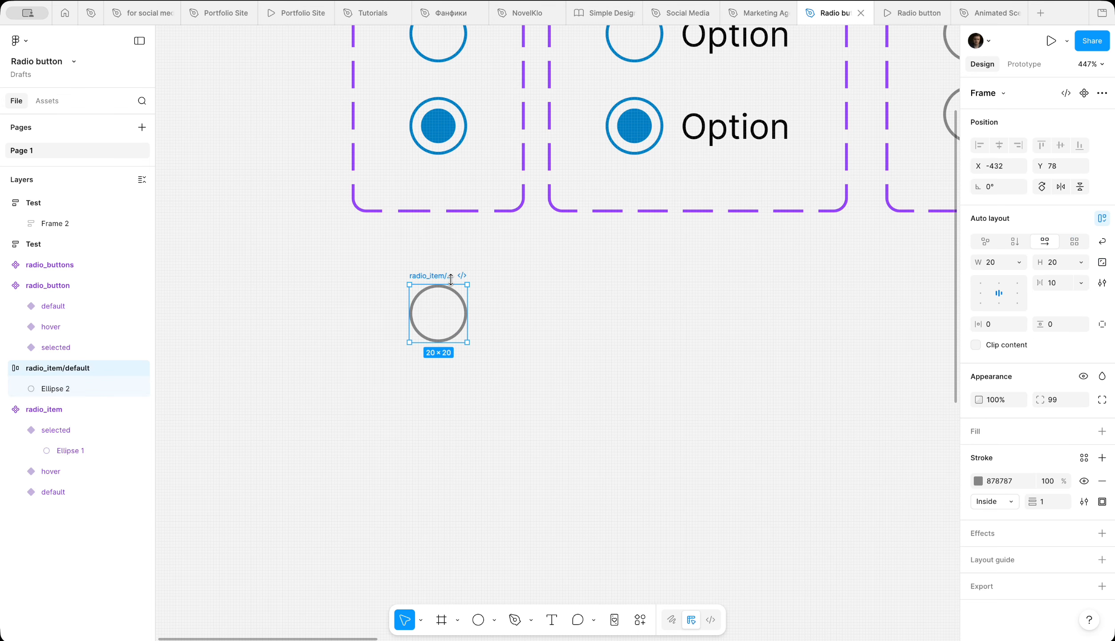
# Step: Duplicate radio_item/default directly below the original and rename the copy as radio_item/hover
pyautogui.moveTo(432, 273); pyautogui.dragTo(432, 356)
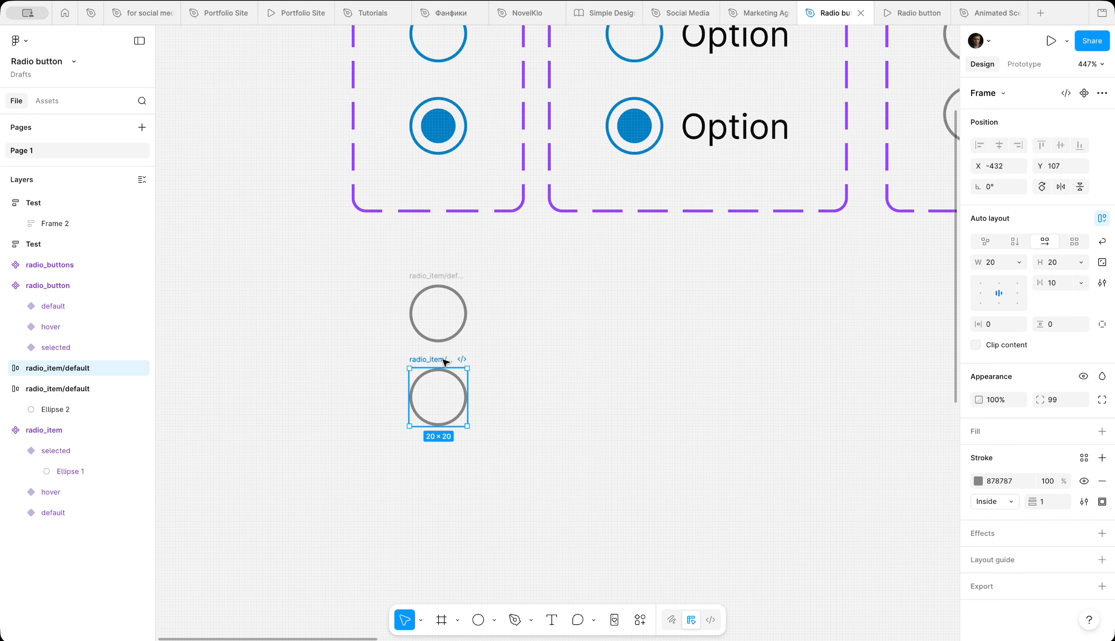
pyautogui.doubleClick(445, 360)
pyautogui.moveTo(444, 359); pyautogui.dragTo(480, 362)
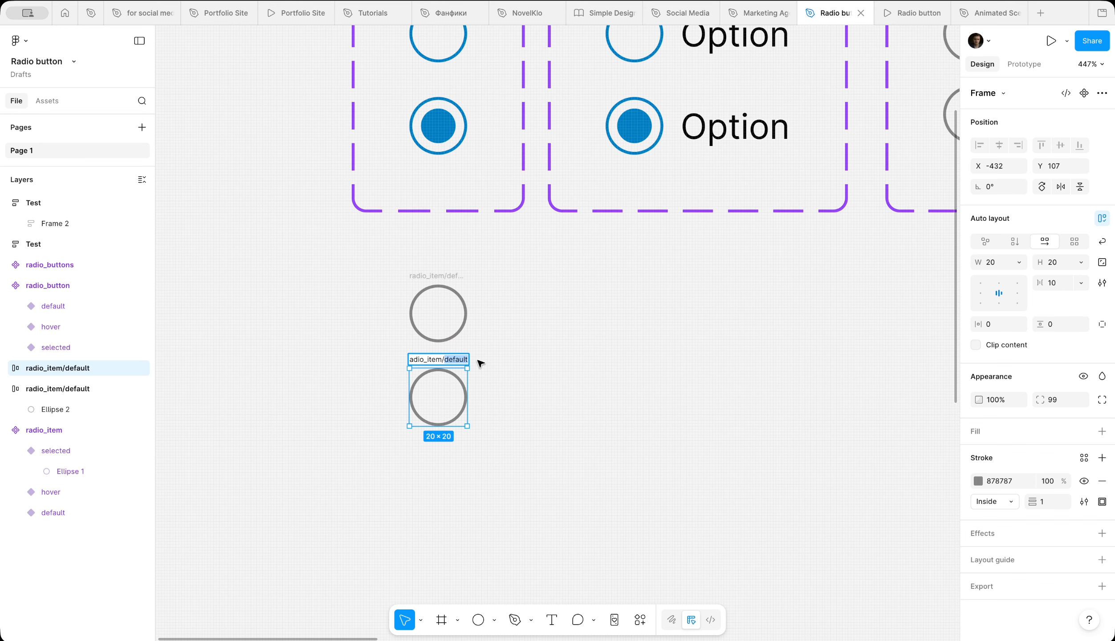
pyautogui.write('hover')
pyautogui.press('Return')
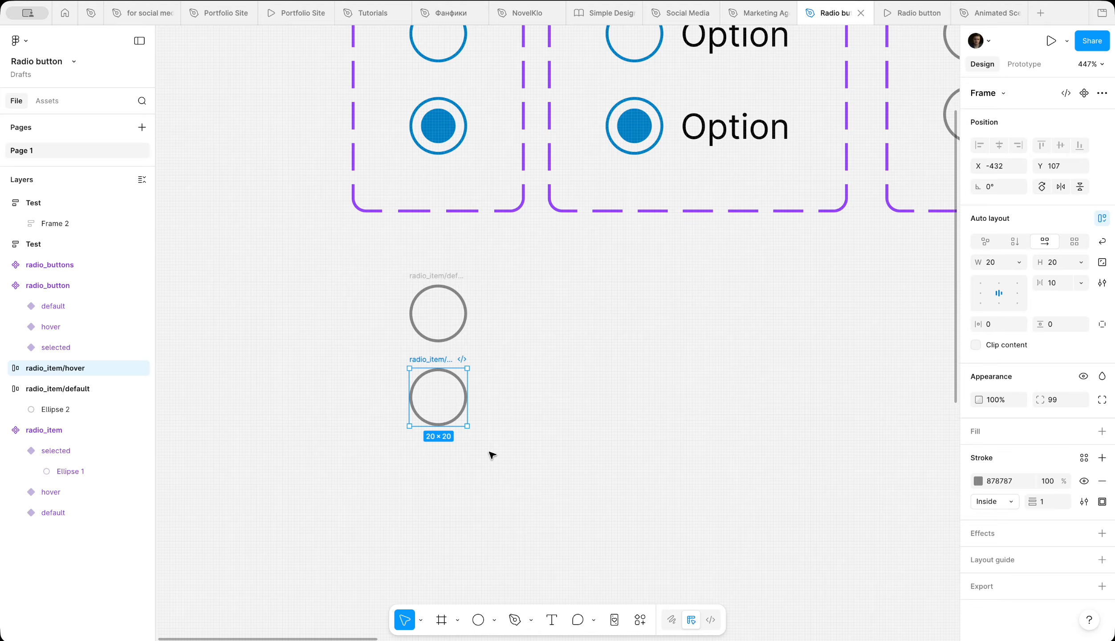
# Step: Set the stroke of radio_item/hover to blue 007EC2
pyautogui.scroll(5, 492, 455)
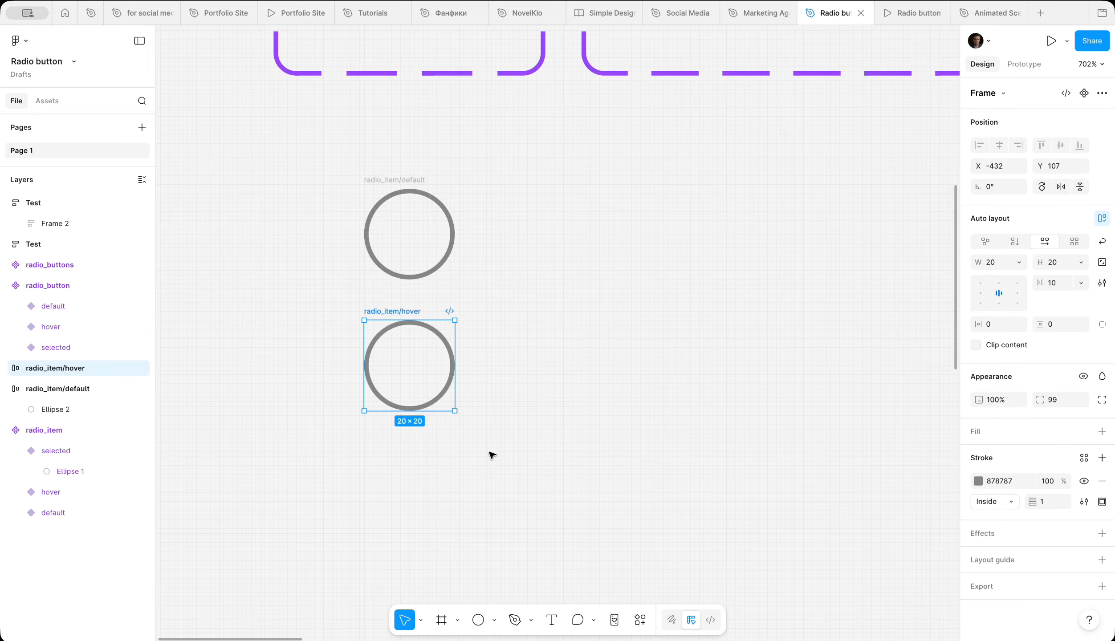
pyautogui.click(977, 481)
pyautogui.click(851, 617)
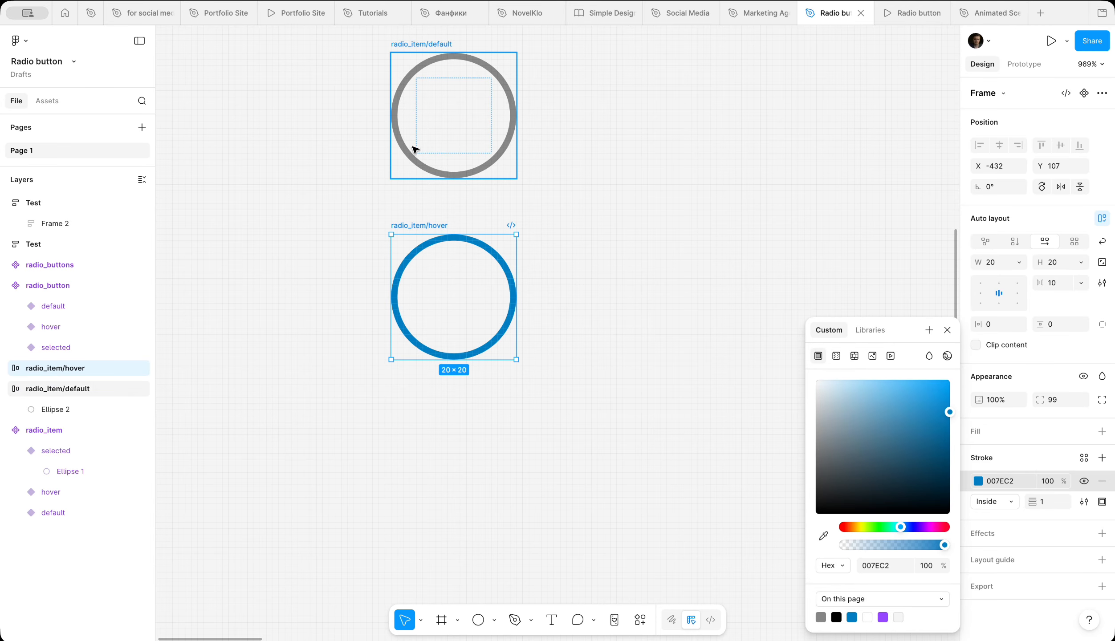
# Step: Duplicate radio_item/hover directly below the original and rename the copy as radio_item/selected
pyautogui.moveTo(430, 226); pyautogui.dragTo(455, 403)
pyautogui.doubleClick(441, 401)
pyautogui.write('selected')
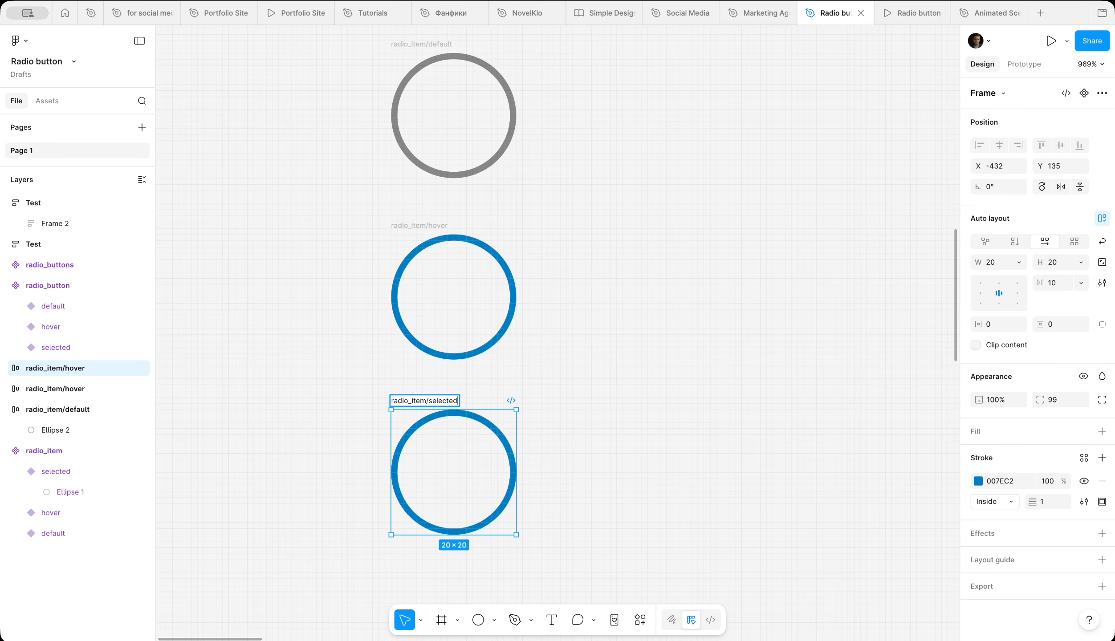
pyautogui.press('Return')
# Step: Show the fill of the inner circle in radio_item/selected and set it to blue 007EC2
pyautogui.scroll(-5, 579, 473)
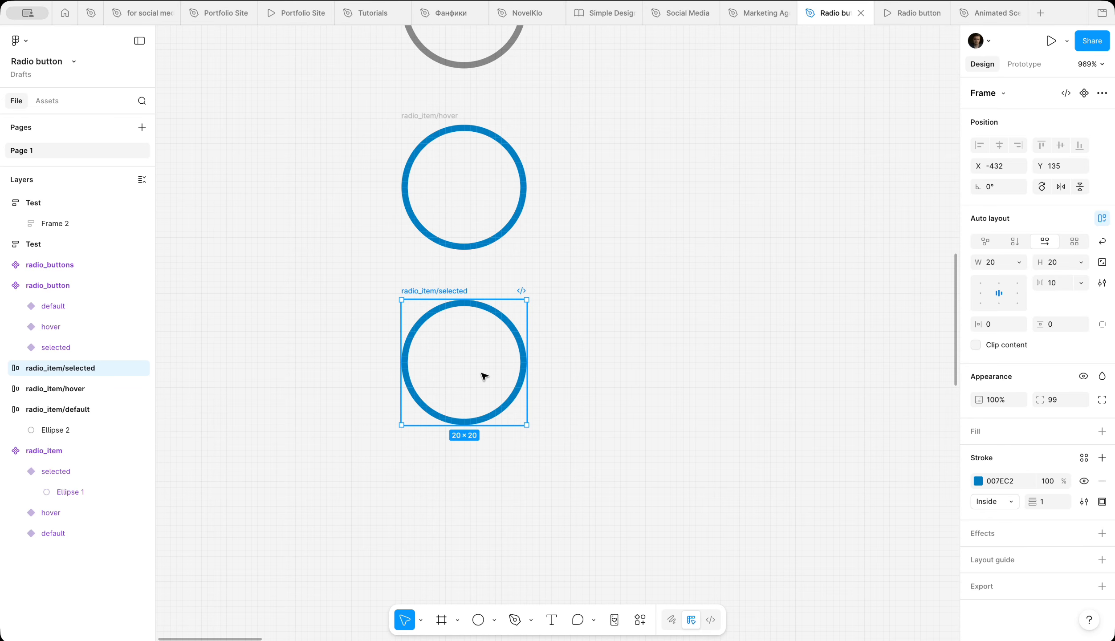
pyautogui.click(6, 368)
pyautogui.click(37, 389)
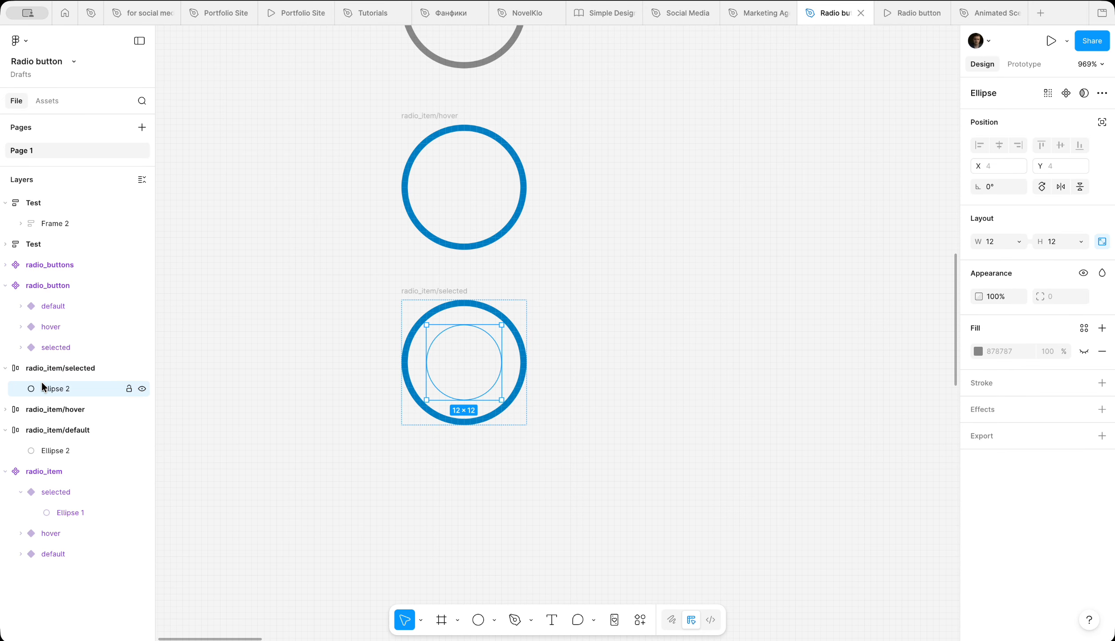
pyautogui.click(1083, 351)
pyautogui.click(977, 352)
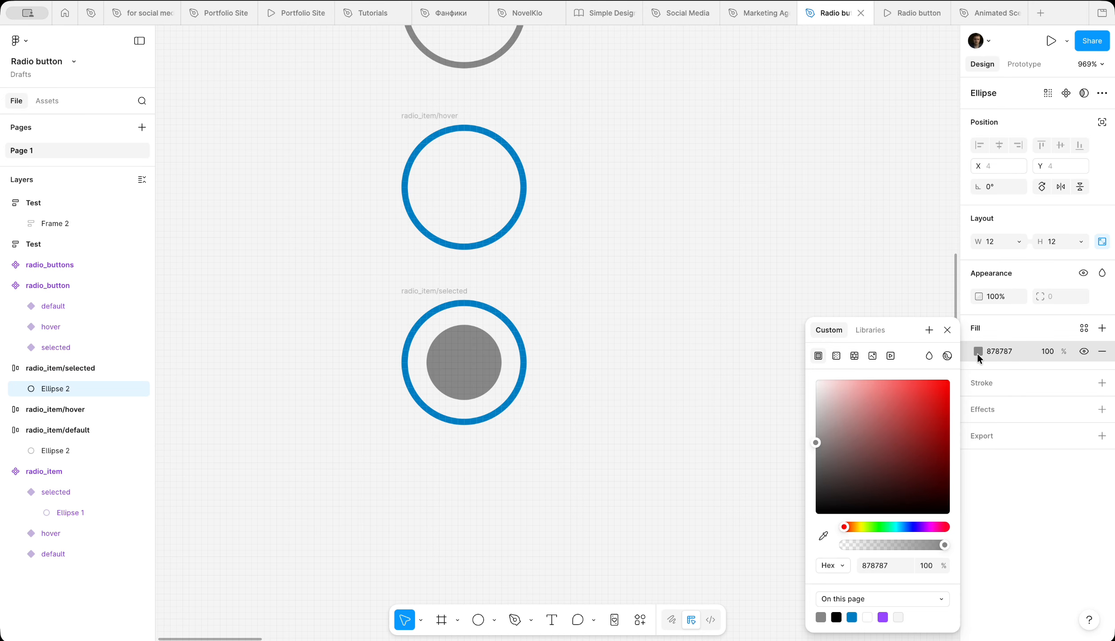
pyautogui.click(852, 617)
pyautogui.click(572, 317)
# Step: Combine the default, hover and selected radio_item frames into one component set and move the set down to Y 66
pyautogui.scroll(-5, 573, 318)
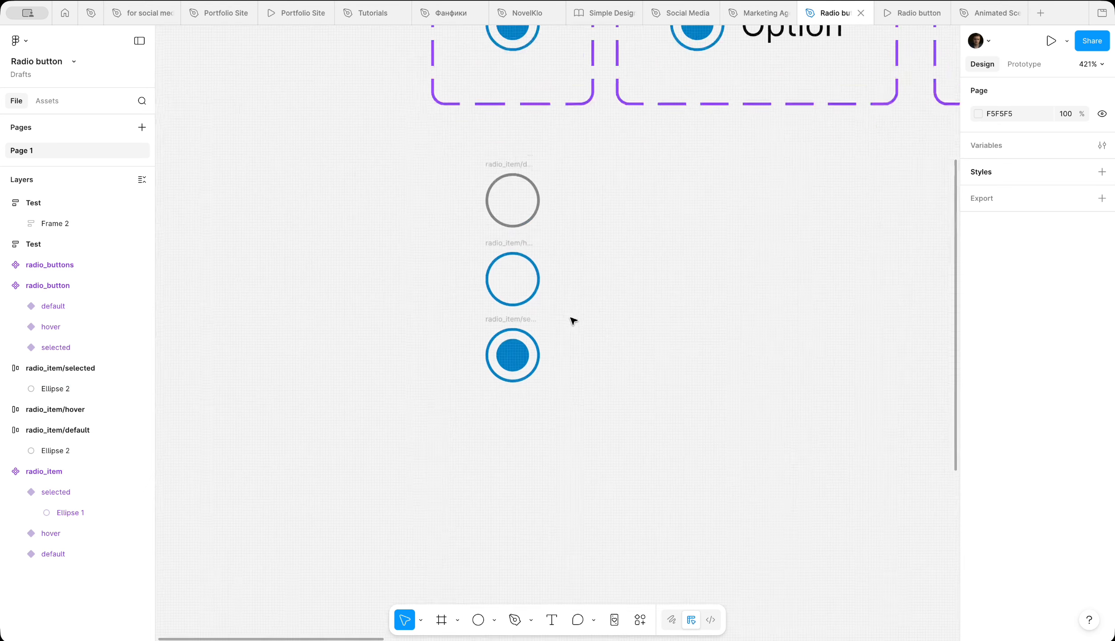
pyautogui.moveTo(571, 477); pyautogui.dragTo(399, 183)
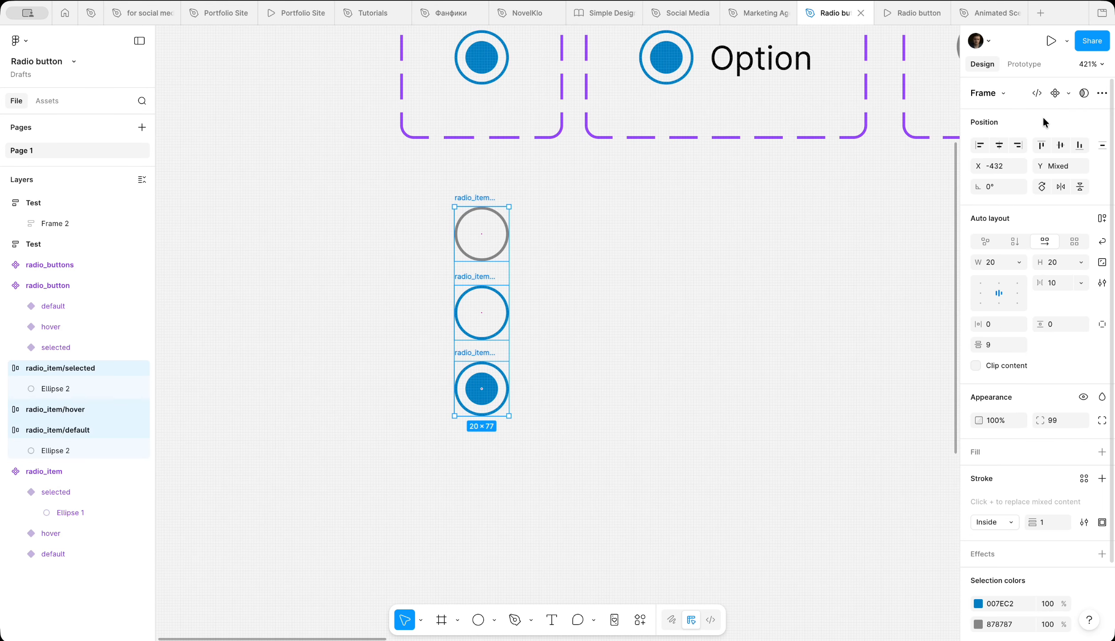
pyautogui.click(1067, 95)
pyautogui.click(1040, 145)
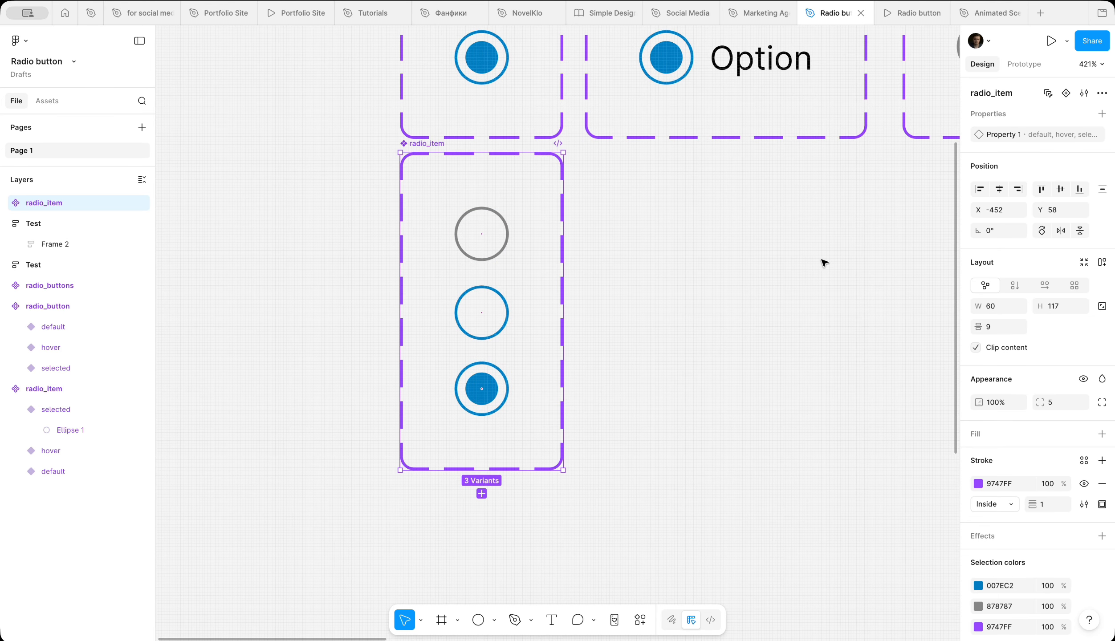
pyautogui.moveTo(489, 210); pyautogui.dragTo(489, 231)
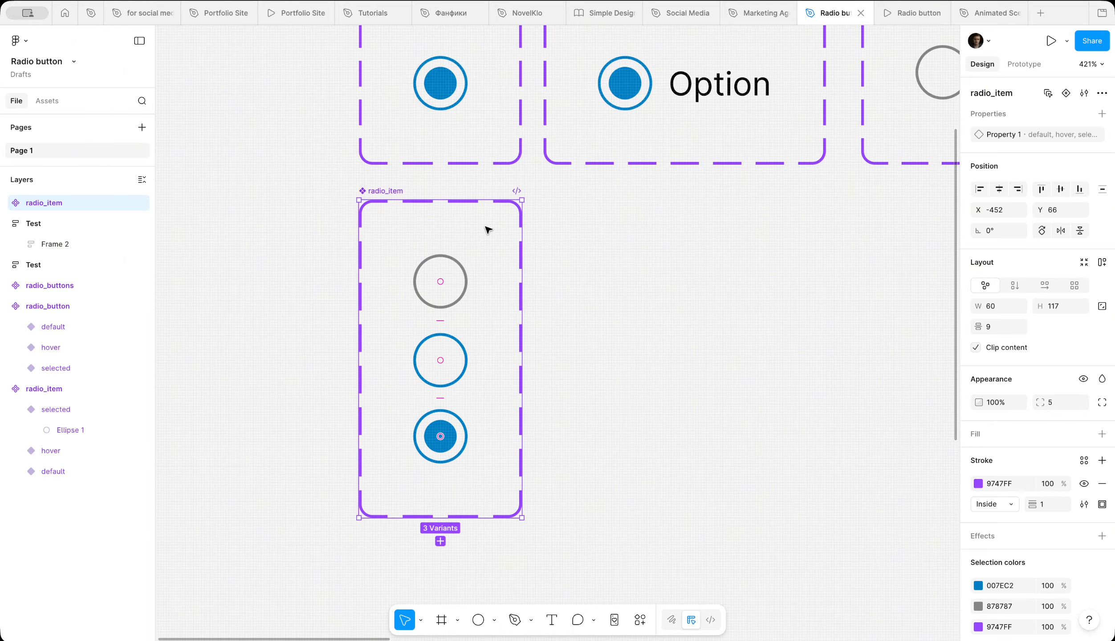
pyautogui.click(627, 290)
# Step: Place an instance of the default radio_item variant on the canvas to the right of the new component set
pyautogui.scroll(-5, 627, 290)
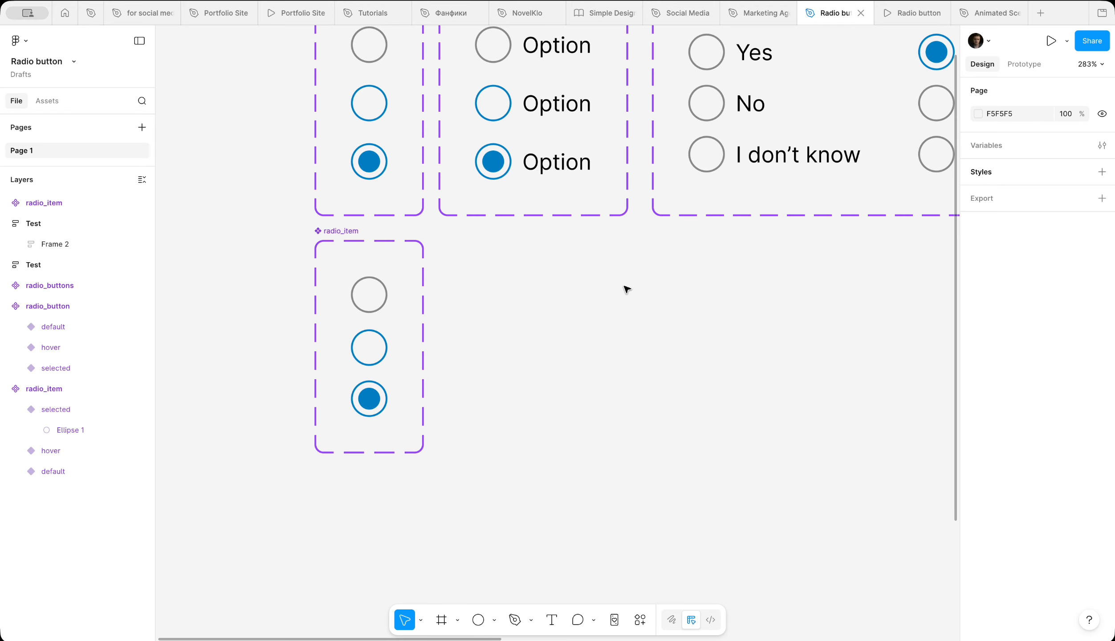
pyautogui.scroll(3, 627, 290)
pyautogui.scroll(-3, 525, 438)
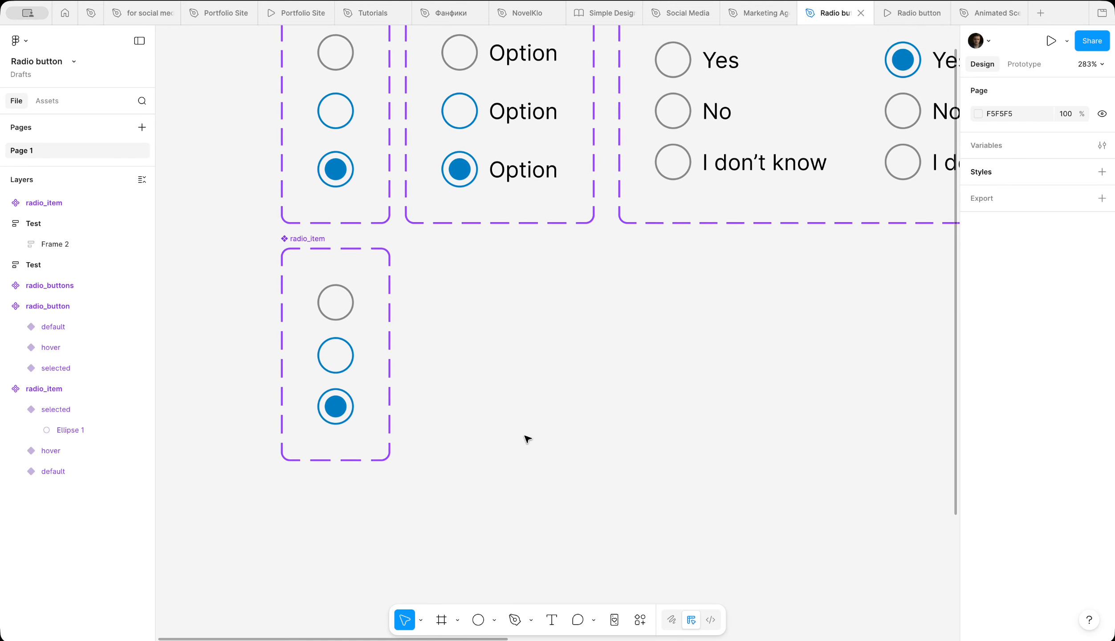
pyautogui.scroll(2, 525, 438)
pyautogui.click(336, 286)
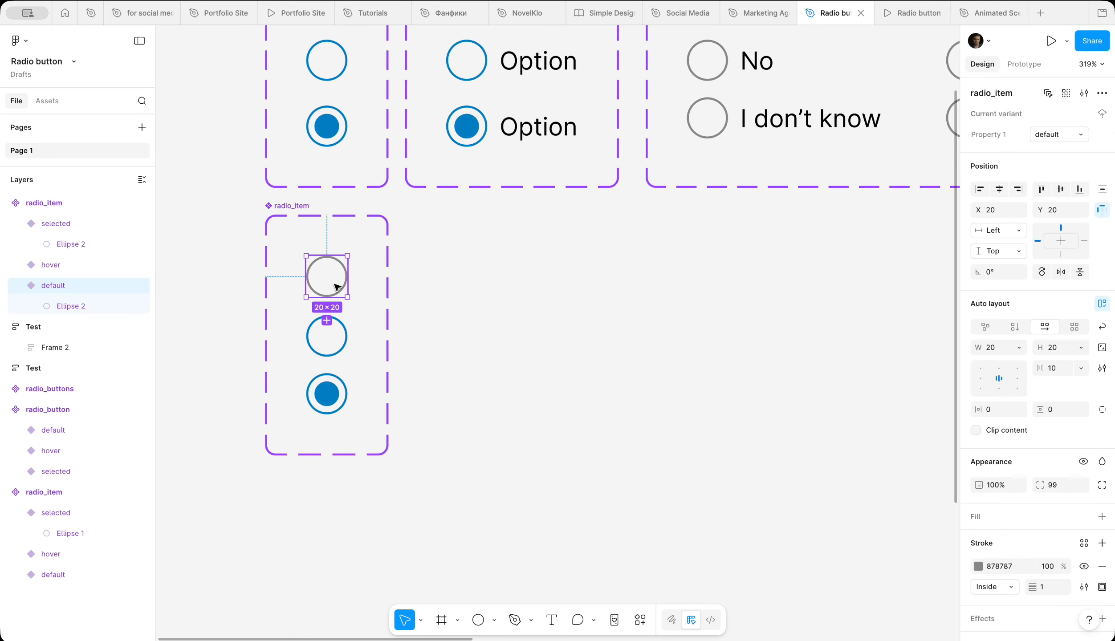
pyautogui.moveTo(337, 287); pyautogui.dragTo(481, 283)
# Step: Add a text layer reading "Option" and place it just right of the radio_item instance
pyautogui.scroll(4, 478, 282)
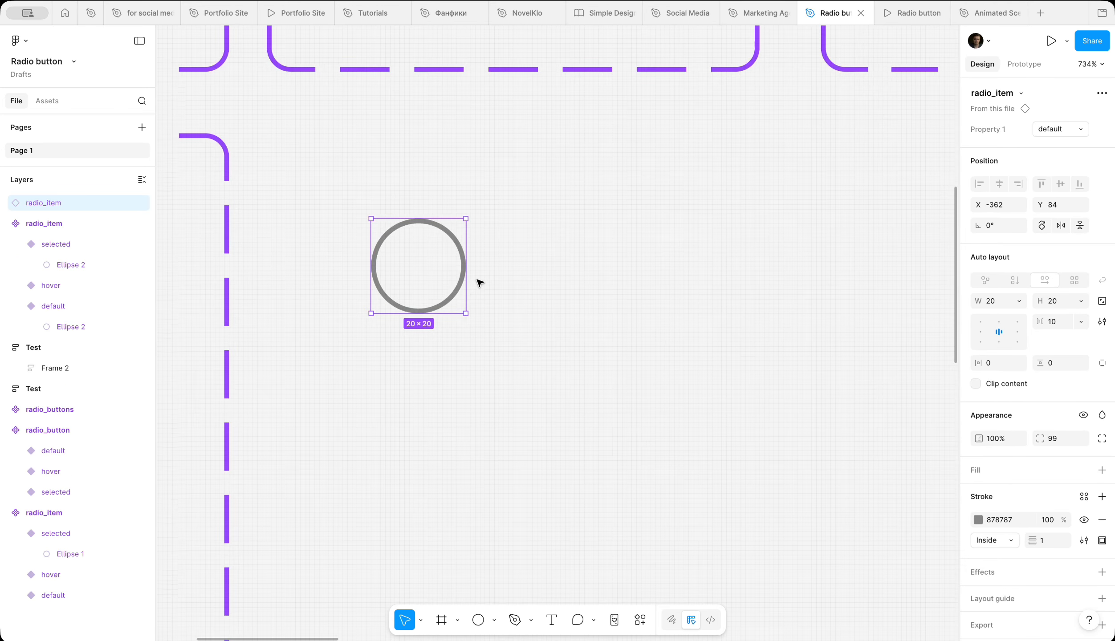
pyautogui.click(551, 620)
pyautogui.click(562, 285)
pyautogui.write('Option')
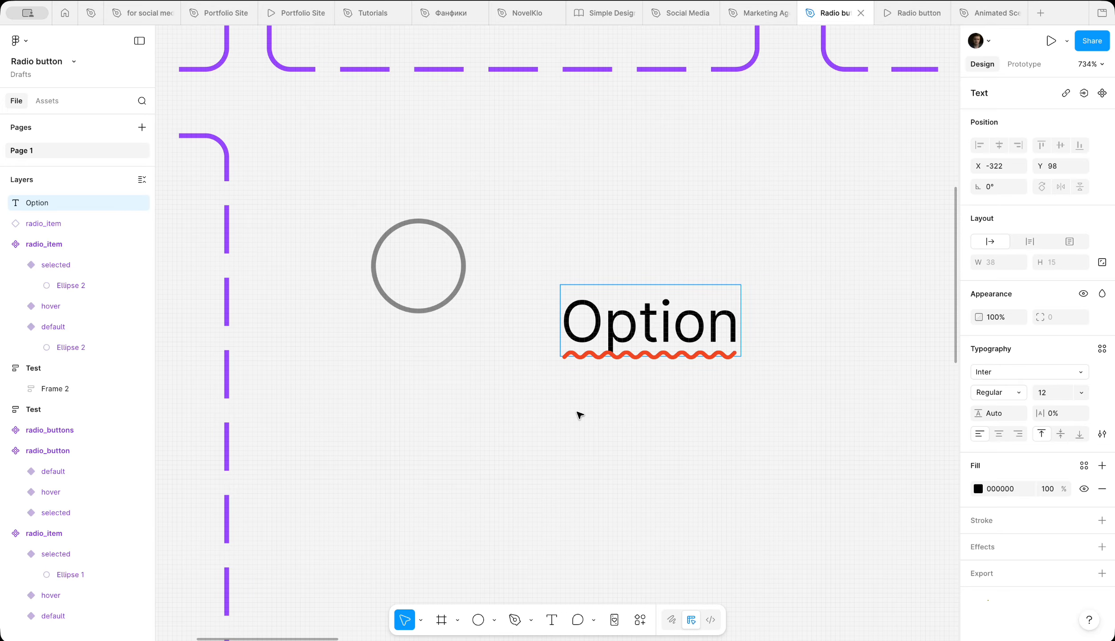
pyautogui.press('Escape')
pyautogui.moveTo(634, 337); pyautogui.dragTo(580, 284)
pyautogui.scroll(-4, 580, 284)
pyautogui.scroll(-3, 580, 284)
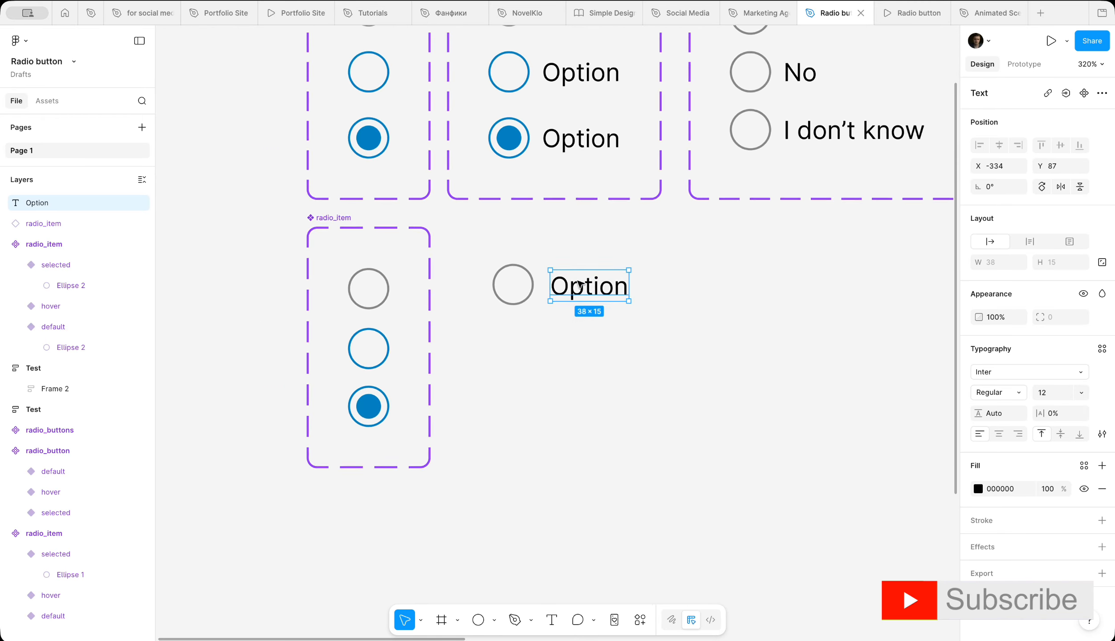
# Step: Wrap the radio_item instance and its "Option" text in a horizontal auto layout frame with a gap of 6
pyautogui.scroll(5, 580, 284)
pyautogui.keyDown('shift'); pyautogui.click(410, 295); pyautogui.keyUp('shift')
pyautogui.hotkey('shift', 'a')
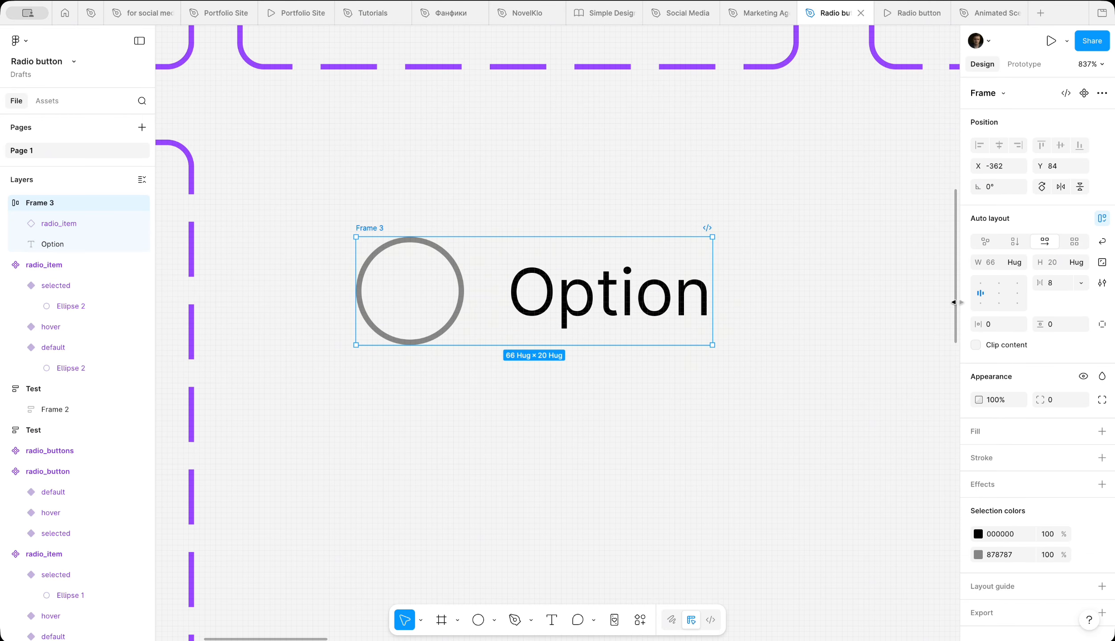
pyautogui.press('Return')
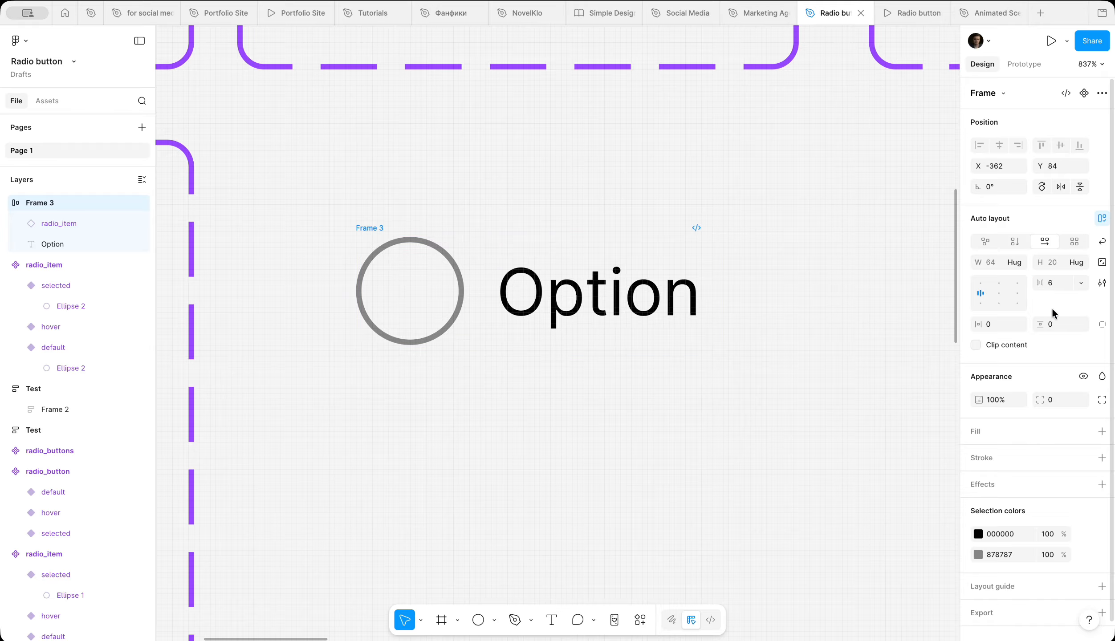
# Step: Rename the auto layout frame to radio_button/default
pyautogui.doubleClick(373, 228)
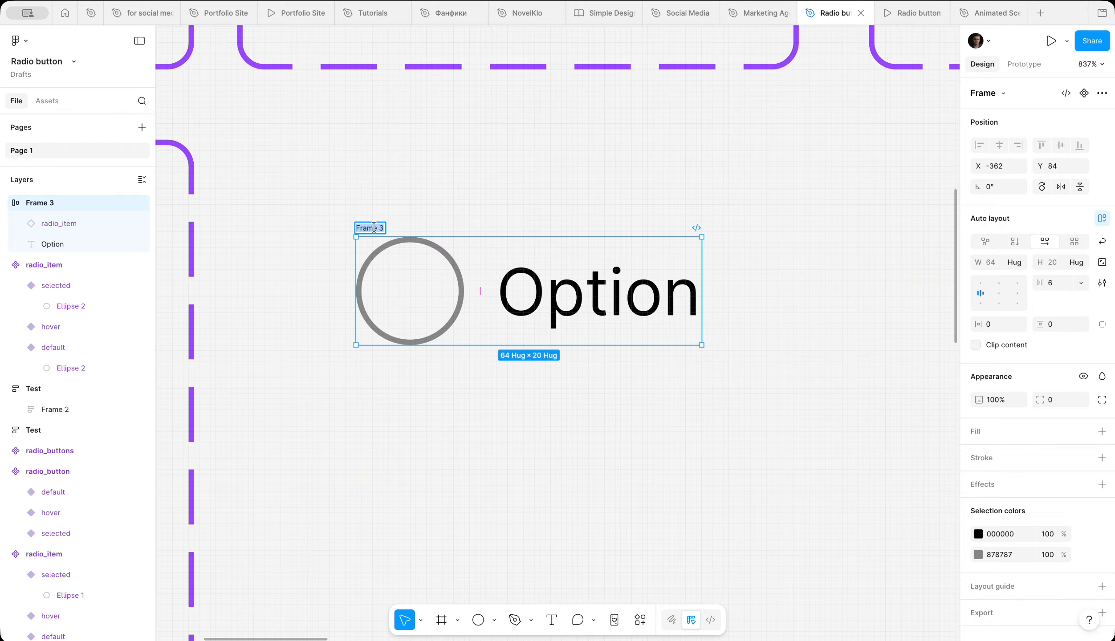
pyautogui.write('radio_button/defaul')
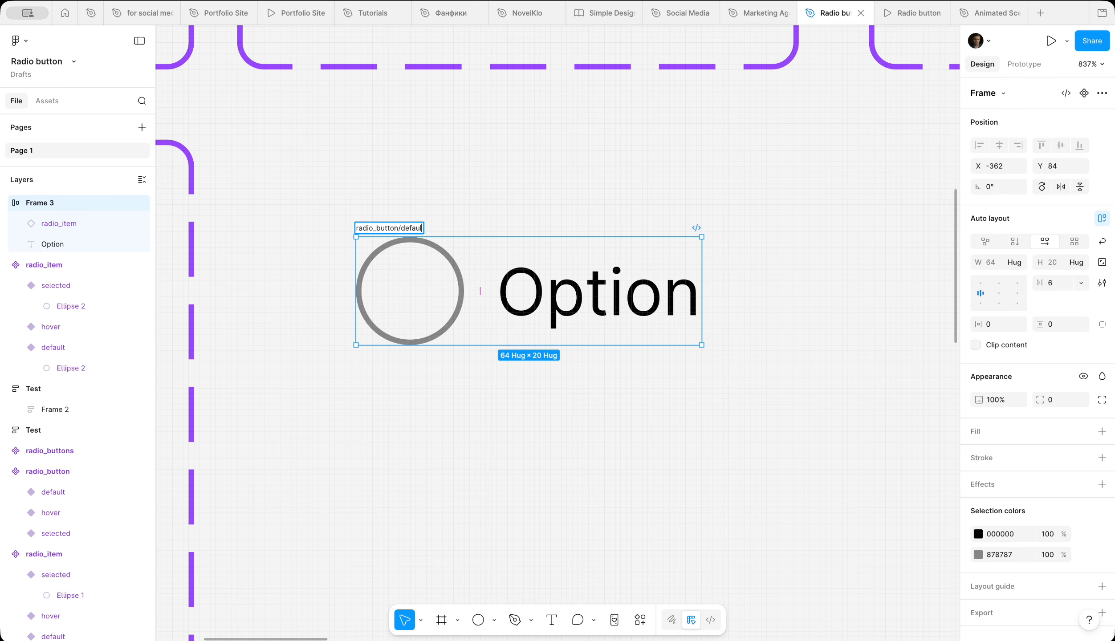
pyautogui.write('t')
pyautogui.press('Return')
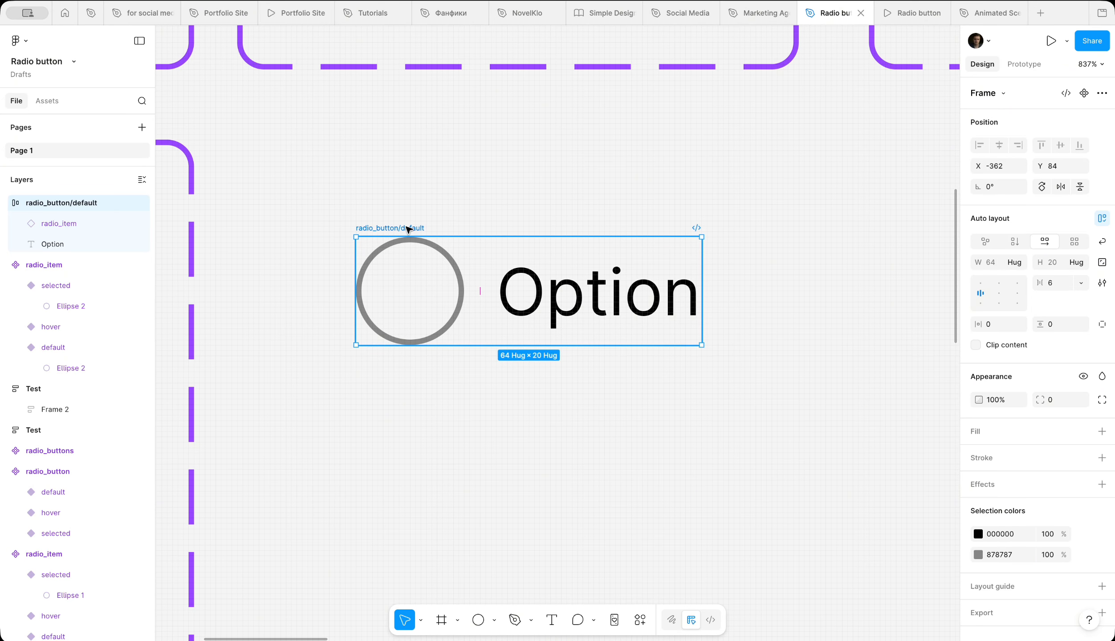
# Step: Duplicate the radio_button/default frame directly below it and rename the copy radio_button/hover
pyautogui.moveTo(407, 229); pyautogui.dragTo(407, 364)
pyautogui.doubleClick(412, 364)
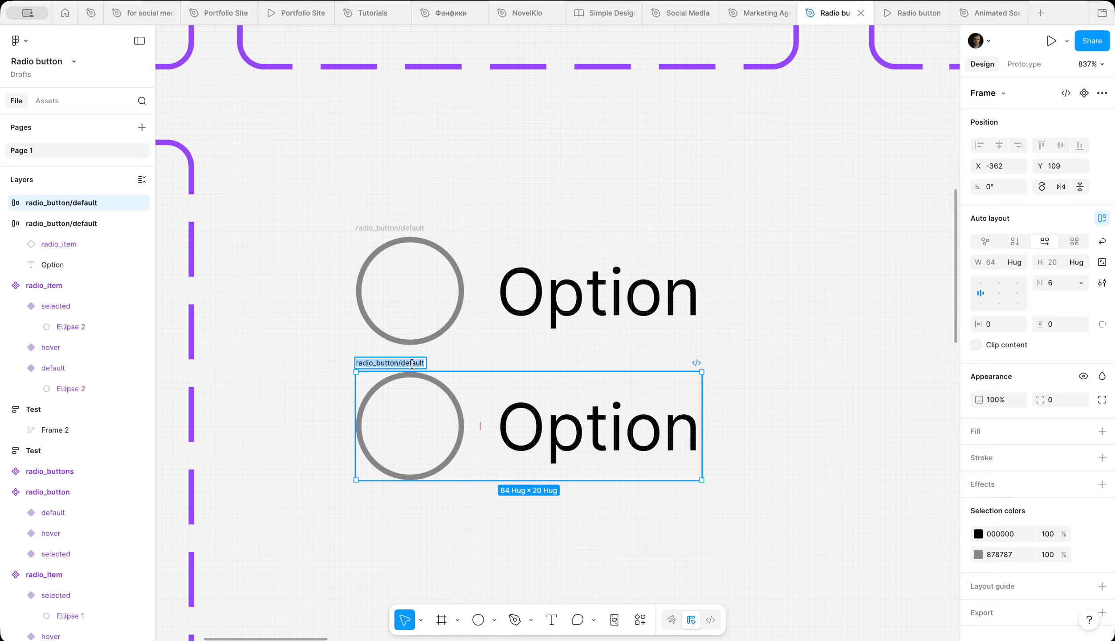
pyautogui.click(411, 364)
pyautogui.doubleClick(426, 365)
pyautogui.press('BackSpace')
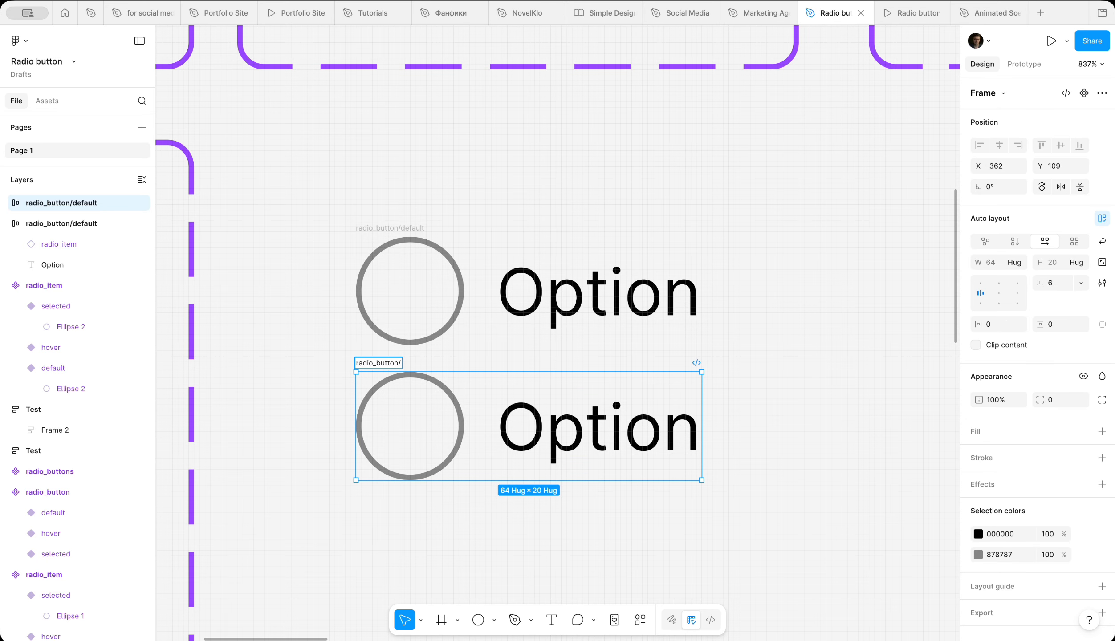
pyautogui.write('hover')
pyautogui.click(523, 363)
# Step: Duplicate the radio_button/hover frame below it and rename the copy radio_button/selected
pyautogui.scroll(-4, 521, 365)
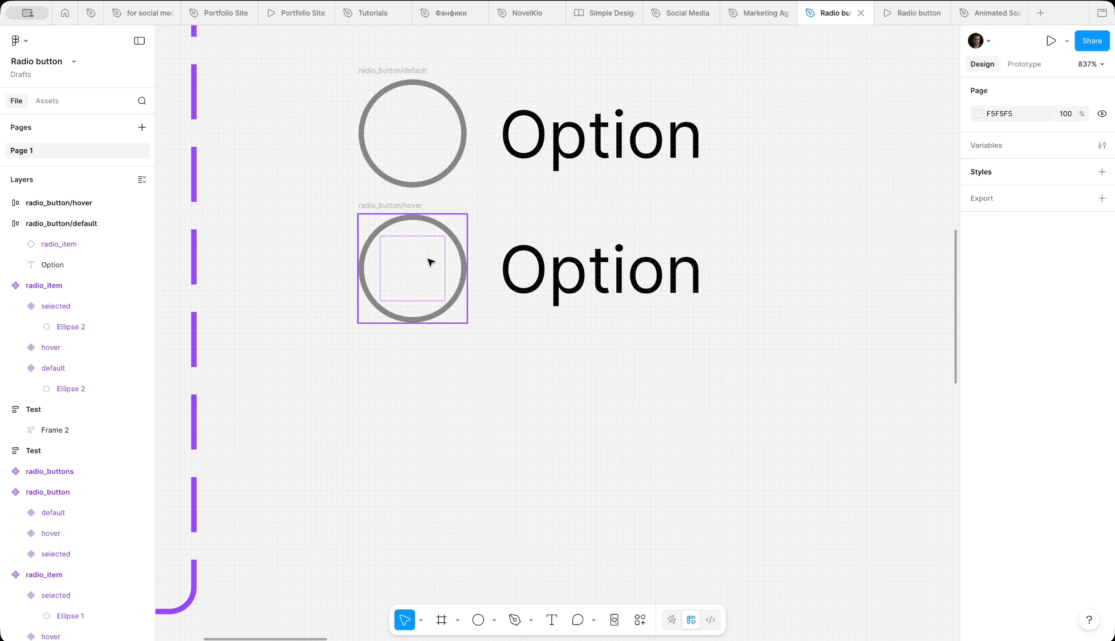
pyautogui.click(403, 211)
pyautogui.moveTo(403, 209); pyautogui.dragTo(428, 362)
pyautogui.doubleClick(402, 359)
pyautogui.click(407, 359)
pyautogui.click(421, 357)
pyautogui.press('BackSpace')
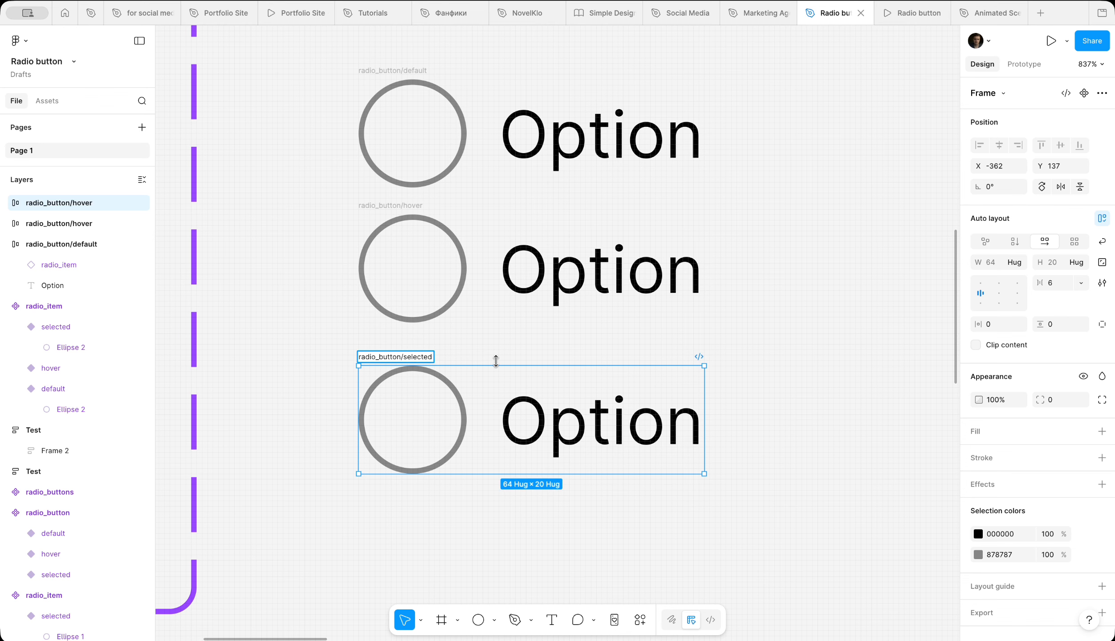
# Step: Switch the radio_item instance in radio_button/hover to the hover variant and the one in radio_button/selected to the selected variant
pyautogui.click(449, 287)
pyautogui.click(1044, 133)
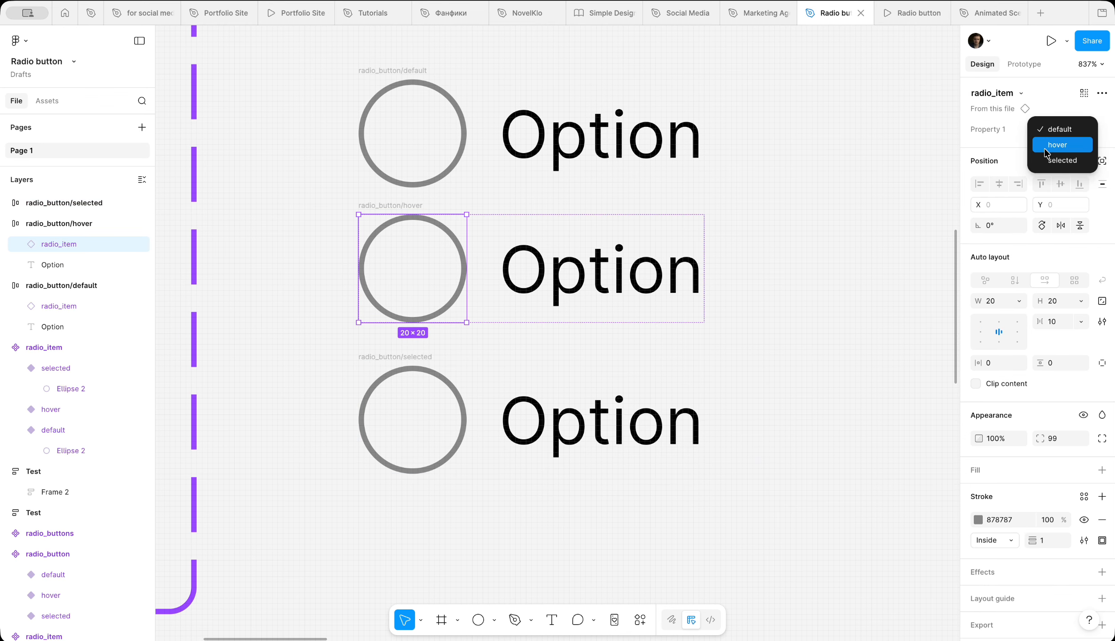
pyautogui.click(1044, 148)
pyautogui.click(428, 422)
pyautogui.click(1053, 130)
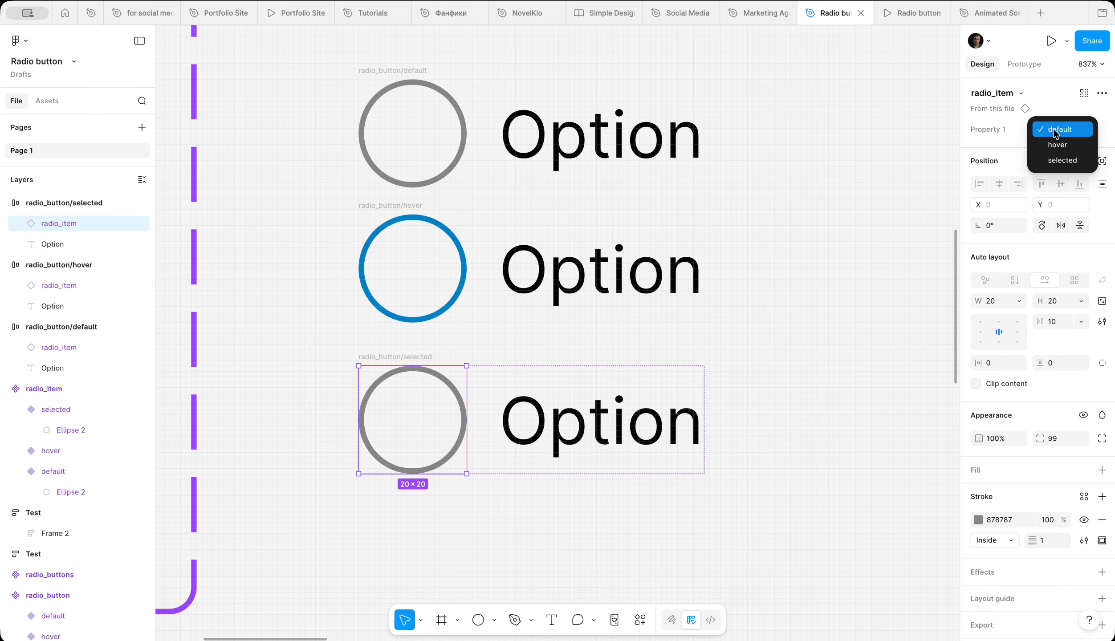
pyautogui.click(1061, 160)
pyautogui.click(748, 337)
# Step: Combine the default, hover and selected radio_button frames into one component set and move the set down to Y 66
pyautogui.keyDown('ctrl'); pyautogui.scroll(-5, 748, 337); pyautogui.keyUp('ctrl')
pyautogui.hscroll(3, 750, 338)
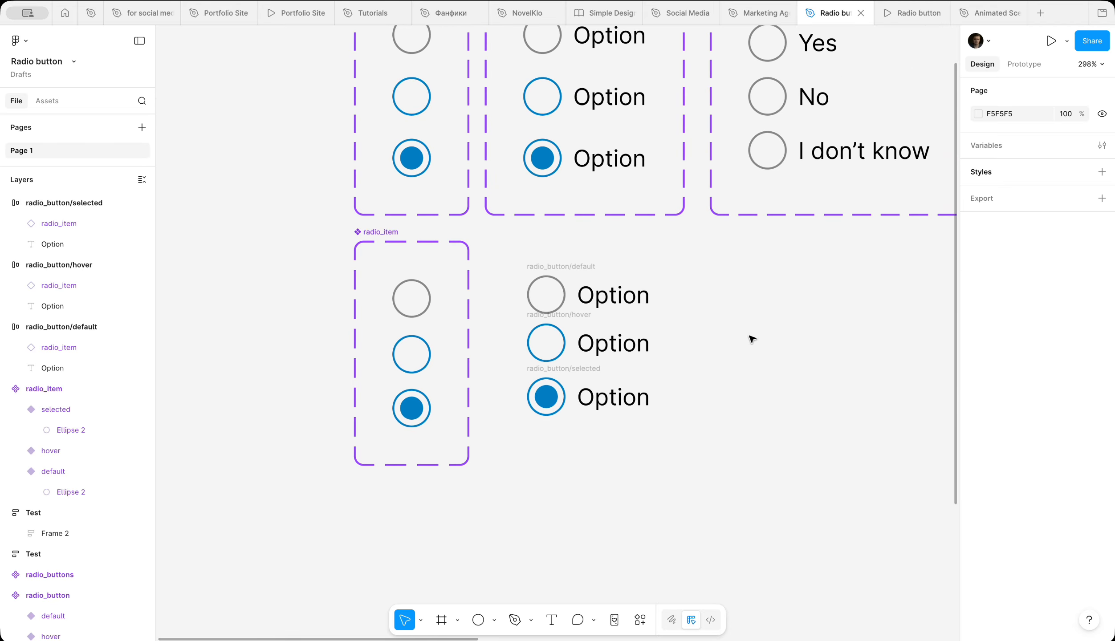
pyautogui.moveTo(702, 465); pyautogui.dragTo(498, 248)
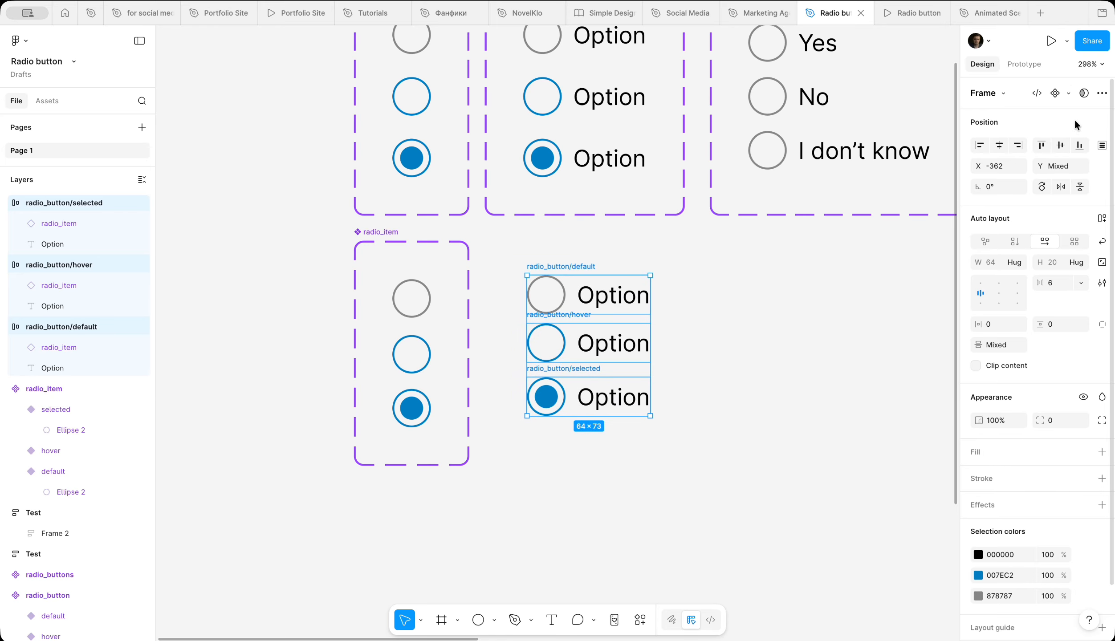
pyautogui.click(1068, 93)
pyautogui.click(1039, 146)
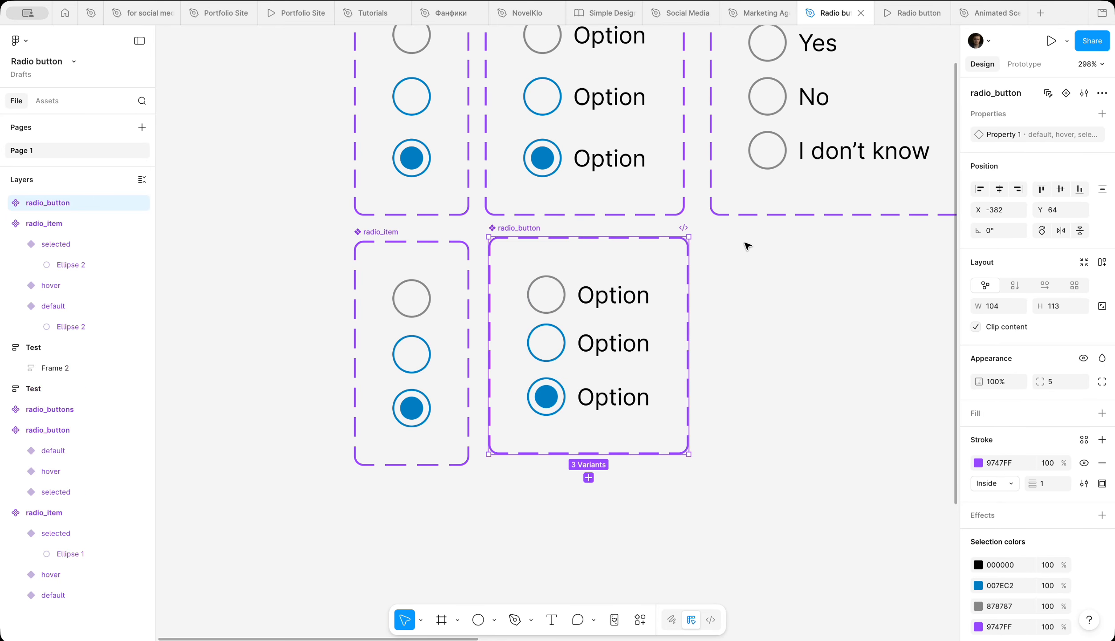
pyautogui.hscroll(2, 703, 287)
pyautogui.scroll(1, 703, 287)
pyautogui.scroll(-1, 612, 316)
pyautogui.keyDown('ctrl'); pyautogui.scroll(3, 614, 316); pyautogui.keyUp('ctrl')
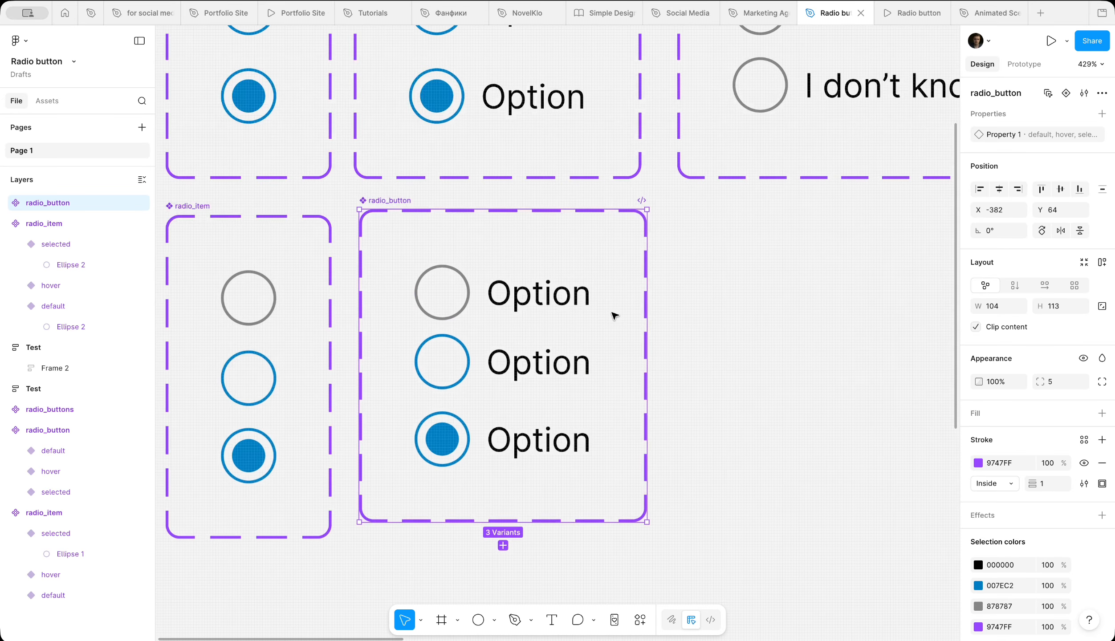
pyautogui.moveTo(471, 248); pyautogui.dragTo(471, 258)
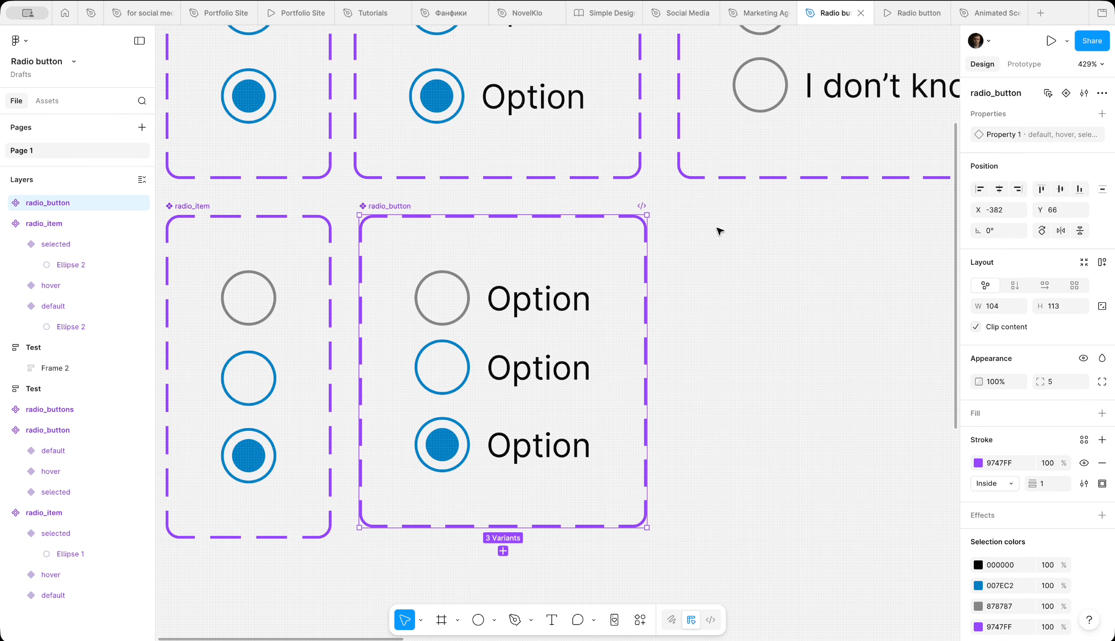
# Step: Add a prototype interaction from the default to the hover radio_button variant: While hovering, Change to hover, Smart animate, Ease out, 300ms
pyautogui.click(1026, 67)
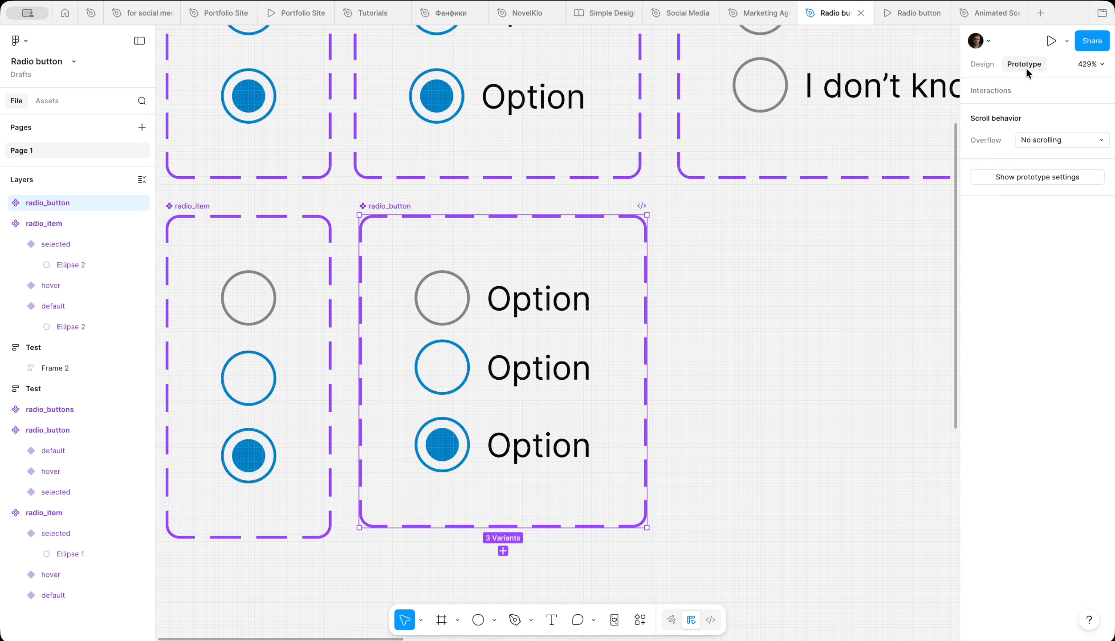
pyautogui.click(533, 290)
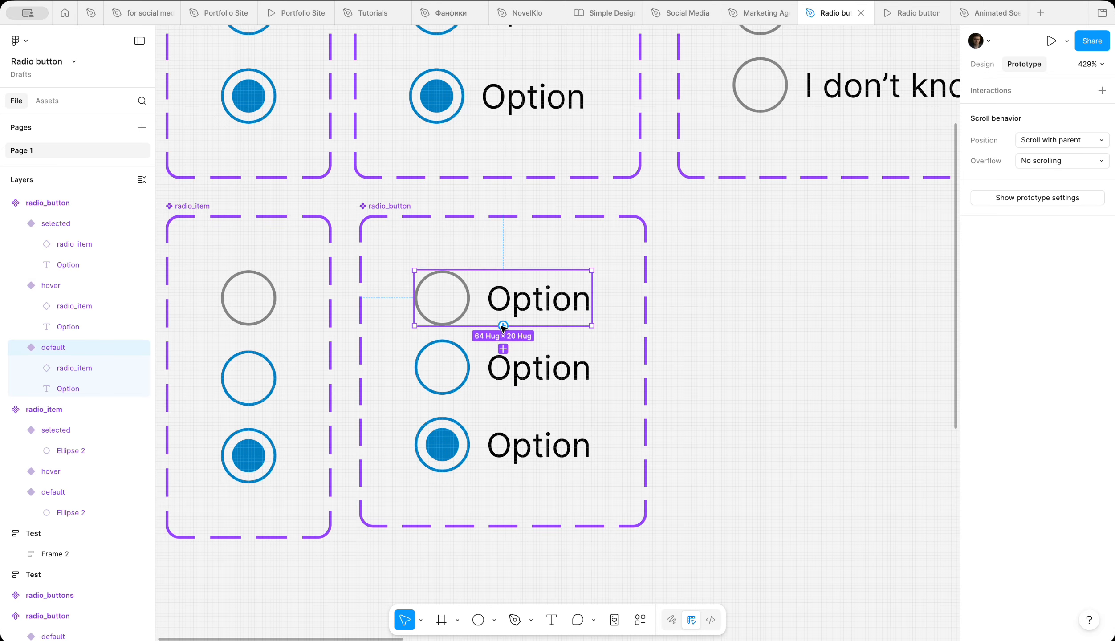
pyautogui.moveTo(502, 326); pyautogui.dragTo(506, 388)
pyautogui.click(522, 401)
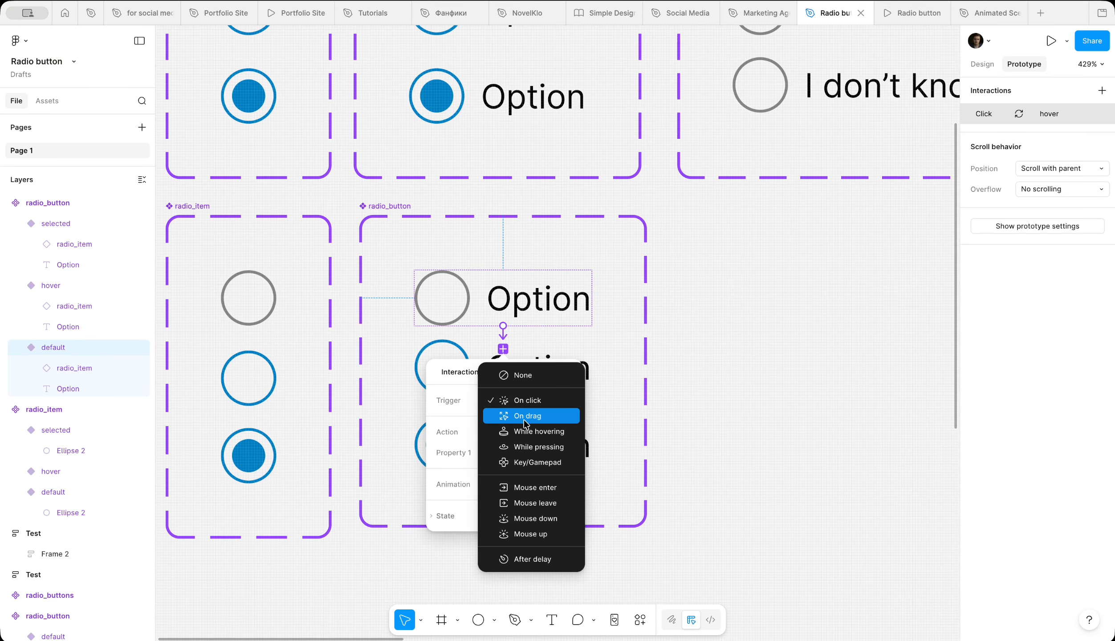
pyautogui.click(525, 430)
pyautogui.click(516, 483)
pyautogui.click(516, 507)
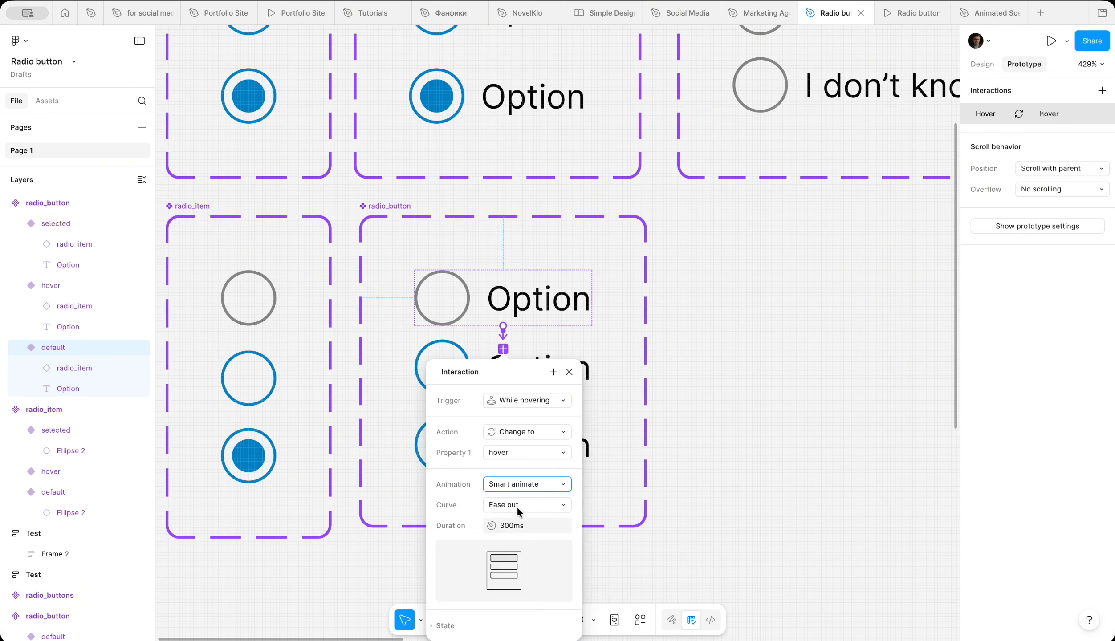
pyautogui.scroll(-3, 599, 442)
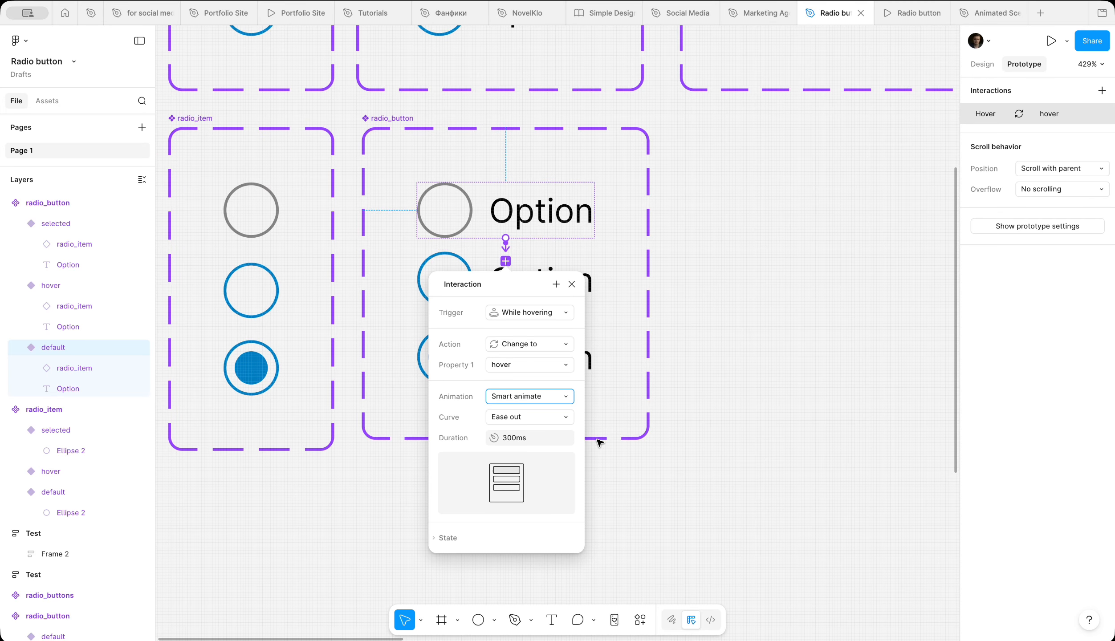
pyautogui.click(675, 323)
# Step: Place three stacked instances of the default radio_button variant on the canvas to the right of the new radio_button component set
pyautogui.keyDown('ctrl'); pyautogui.scroll(-5, 676, 324); pyautogui.keyUp('ctrl')
pyautogui.hscroll(5, 673, 323)
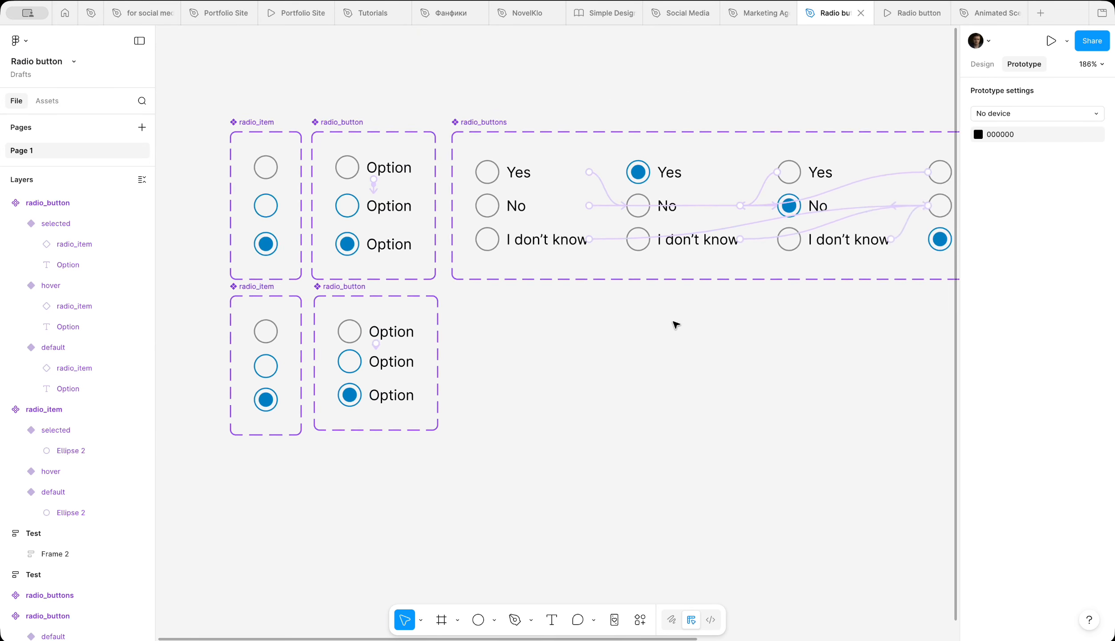
pyautogui.keyDown('ctrl'); pyautogui.scroll(-3, 674, 324); pyautogui.keyUp('ctrl')
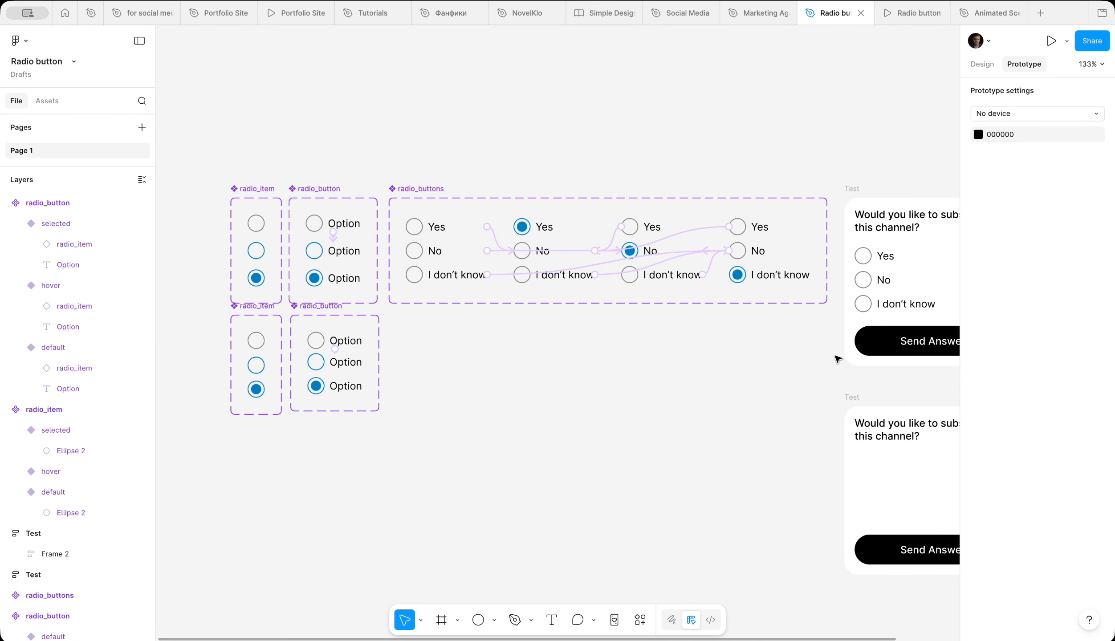
pyautogui.click(982, 65)
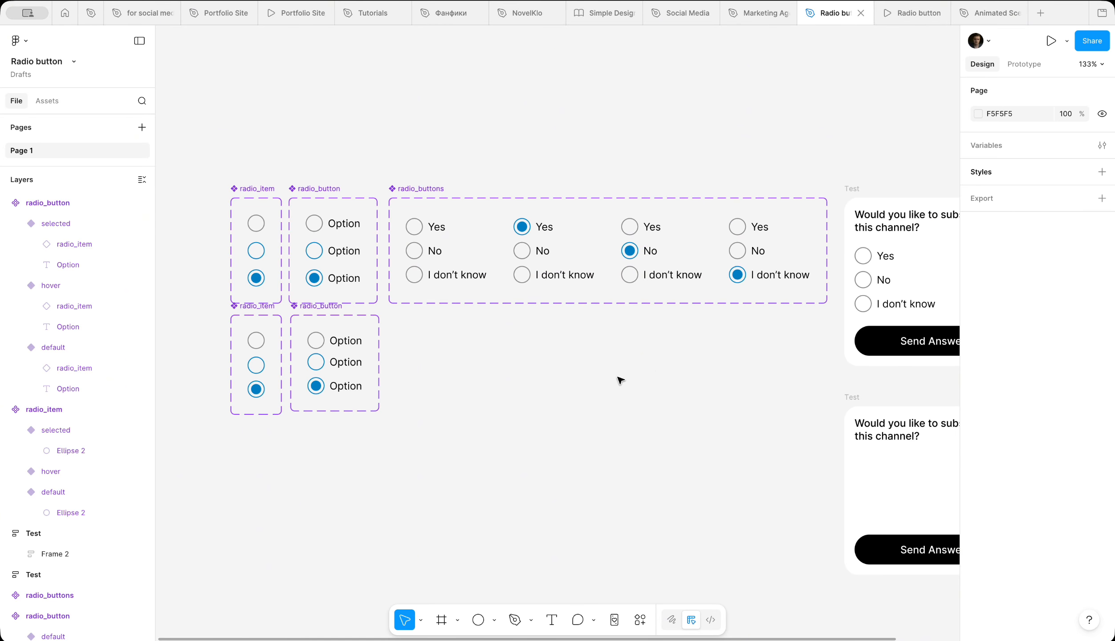
pyautogui.hscroll(-3, 578, 398)
pyautogui.scroll(-2, 578, 398)
pyautogui.scroll(5, 577, 398)
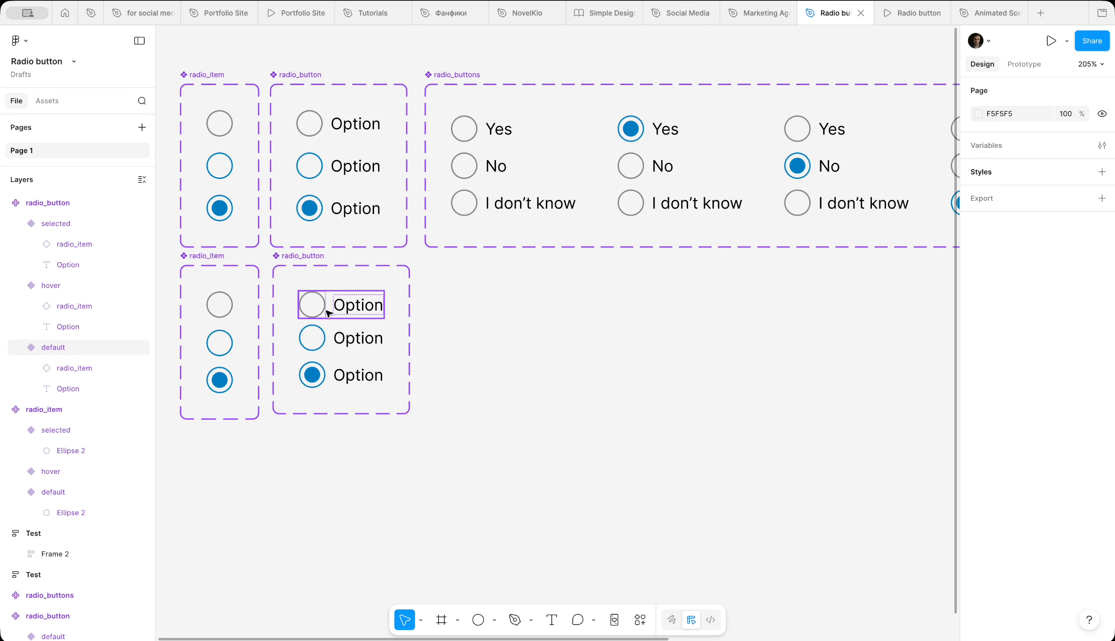
pyautogui.click(327, 309)
pyautogui.moveTo(328, 310); pyautogui.dragTo(476, 472)
# Step: Change the label of the first radio_button instance in the stack to "Yes"
pyautogui.scroll(5, 491, 310)
pyautogui.click(480, 315)
pyautogui.doubleClick(480, 316)
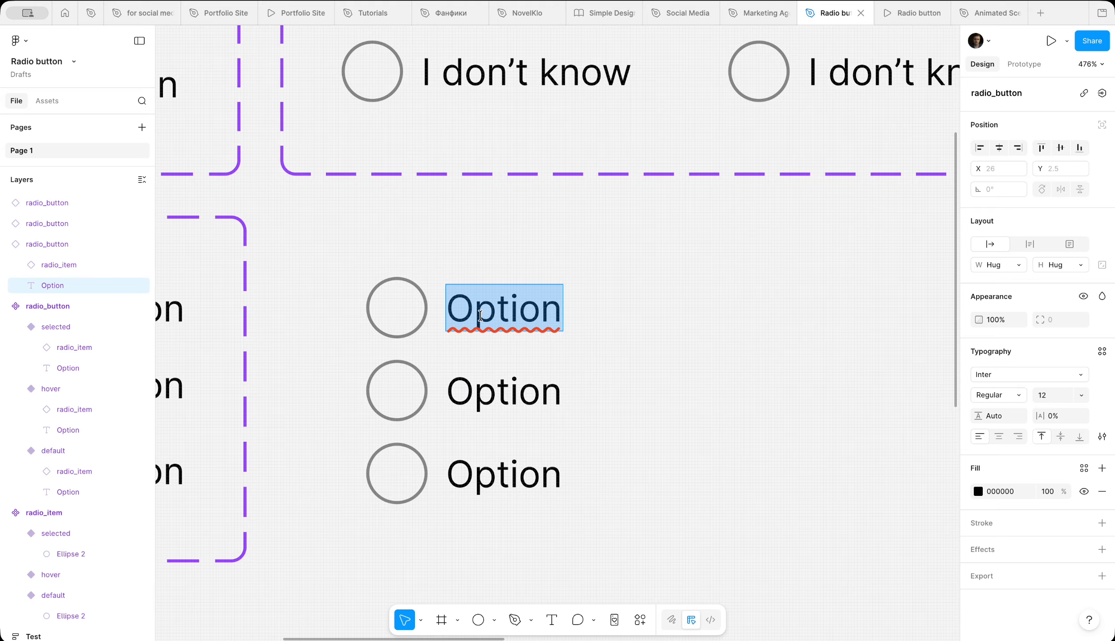
pyautogui.write('YEs')
pyautogui.press('BackSpace')
pyautogui.write('e')
pyautogui.press('BackSpace')
pyautogui.press('BackSpace')
pyautogui.write('es')
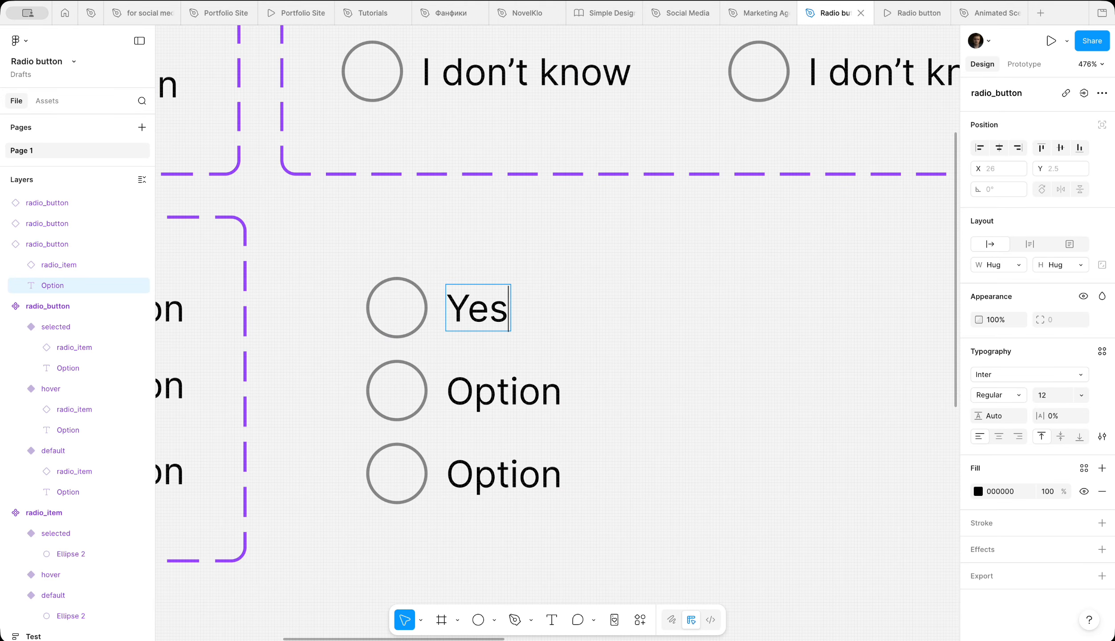
pyautogui.press('Escape')
# Step: Change the label of the middle radio_button instance to "No"
pyautogui.doubleClick(483, 383)
pyautogui.write('No')
pyautogui.press('Escape')
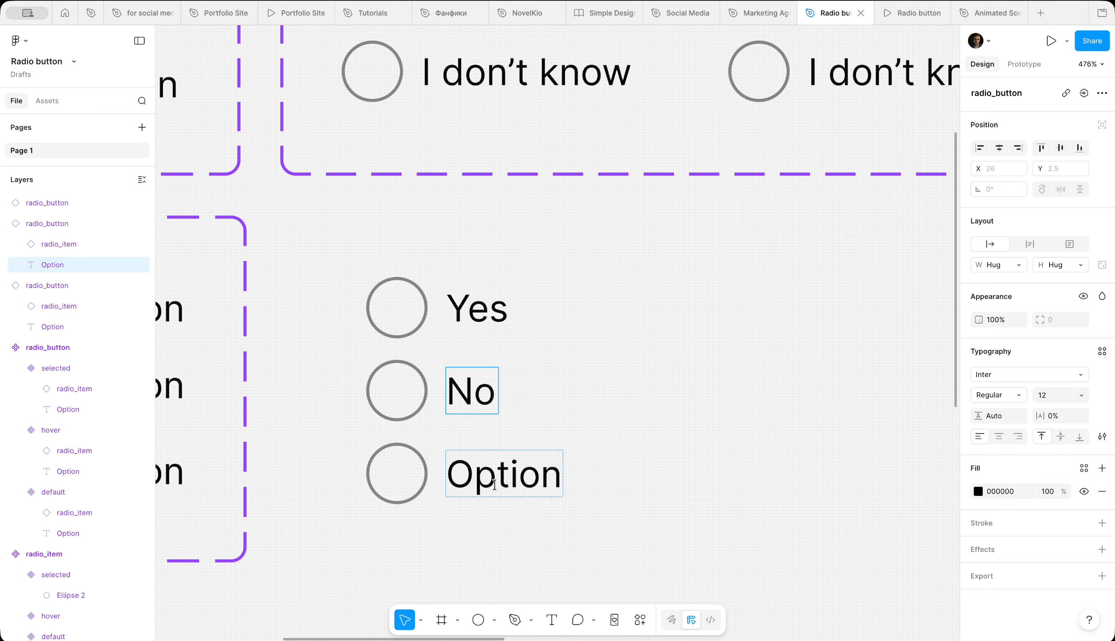
# Step: Change the label of the third radio_button instance to "I don’t know"
pyautogui.doubleClick(494, 485)
pyautogui.press('BackSpace')
pyautogui.write('I d')
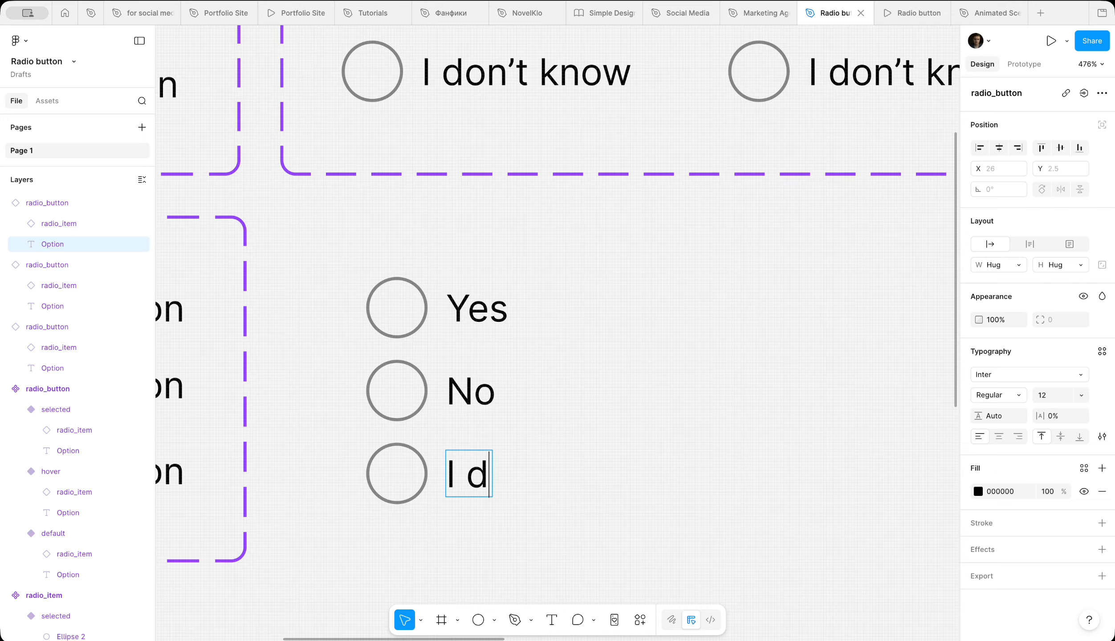
pyautogui.write('on\\')
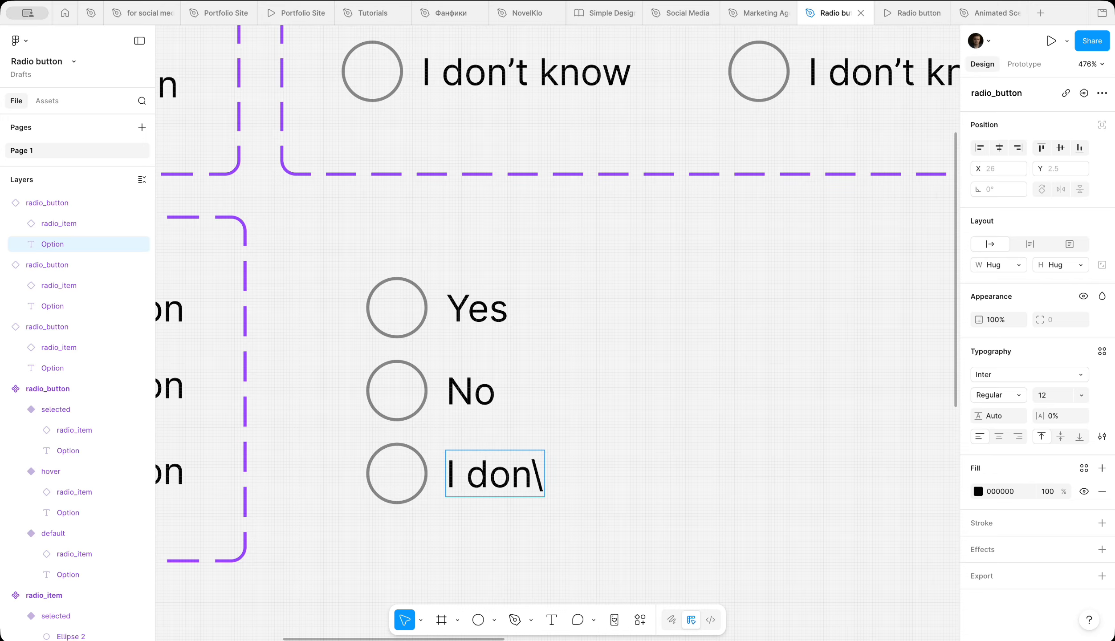
pyautogui.press('BackSpace')
pyautogui.write('`')
pyautogui.press('BackSpace')
pyautogui.write('’')
pyautogui.write('t k')
pyautogui.write('no')
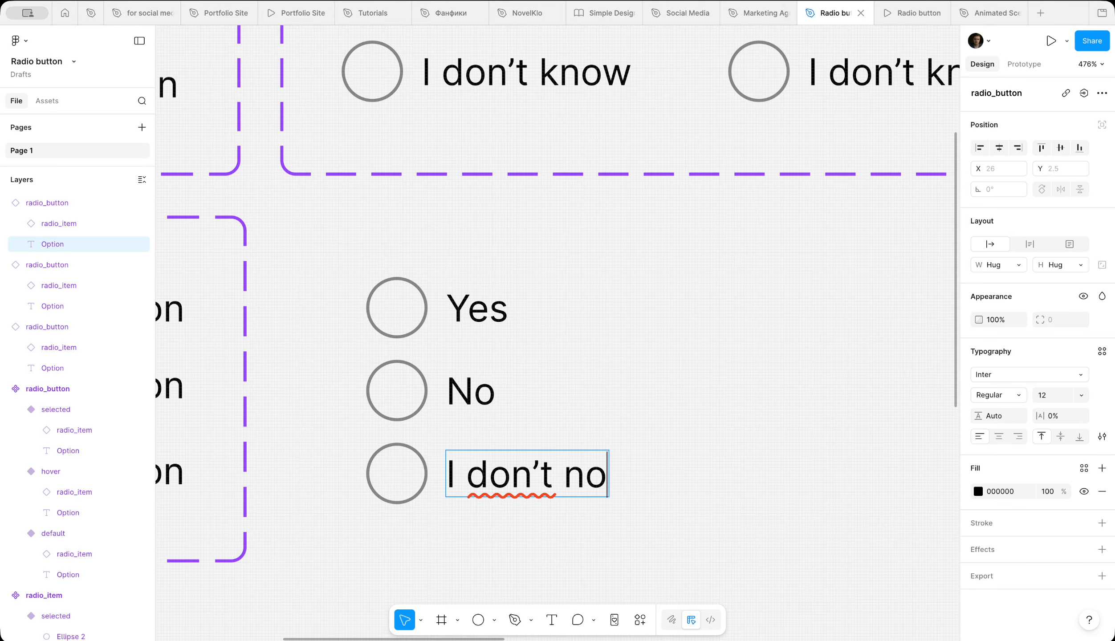
pyautogui.press('BackSpace')
pyautogui.press('BackSpace')
pyautogui.write('know')
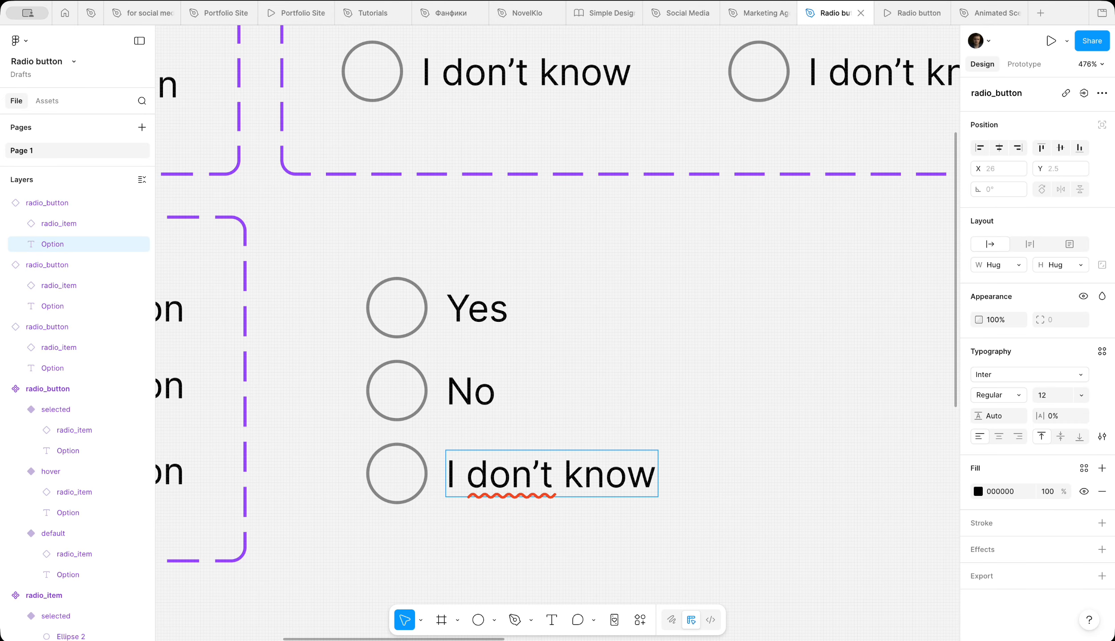
pyautogui.press('Escape')
# Step: Wrap the Yes, No and I don’t know radio_button instances together in a vertical auto layout frame
pyautogui.scroll(-5, 652, 426)
pyautogui.click(677, 499)
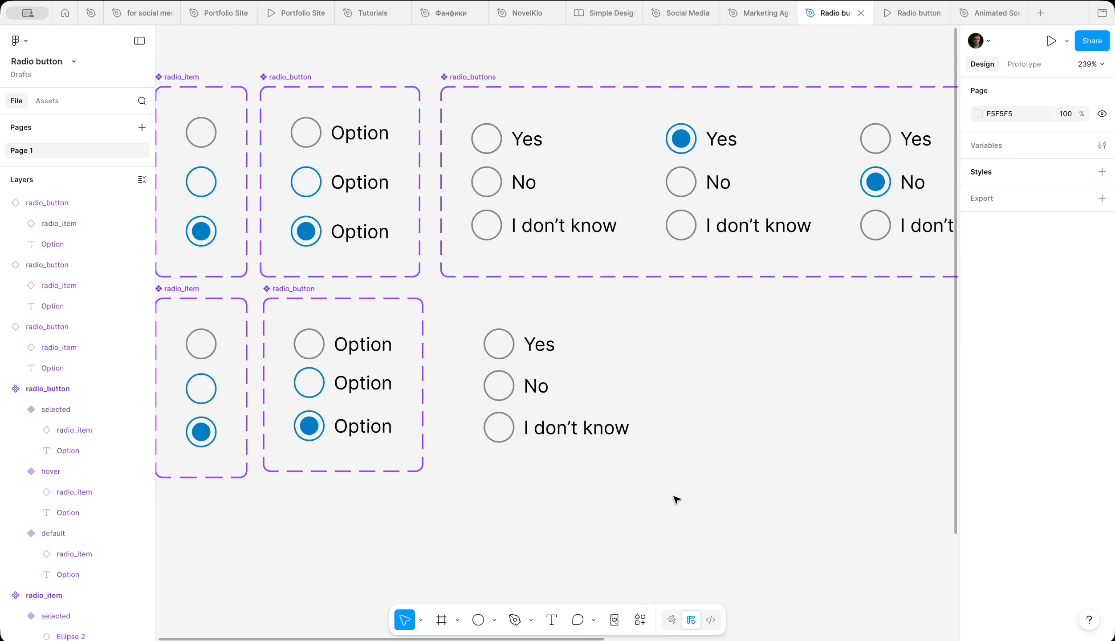
pyautogui.moveTo(676, 498); pyautogui.dragTo(472, 319)
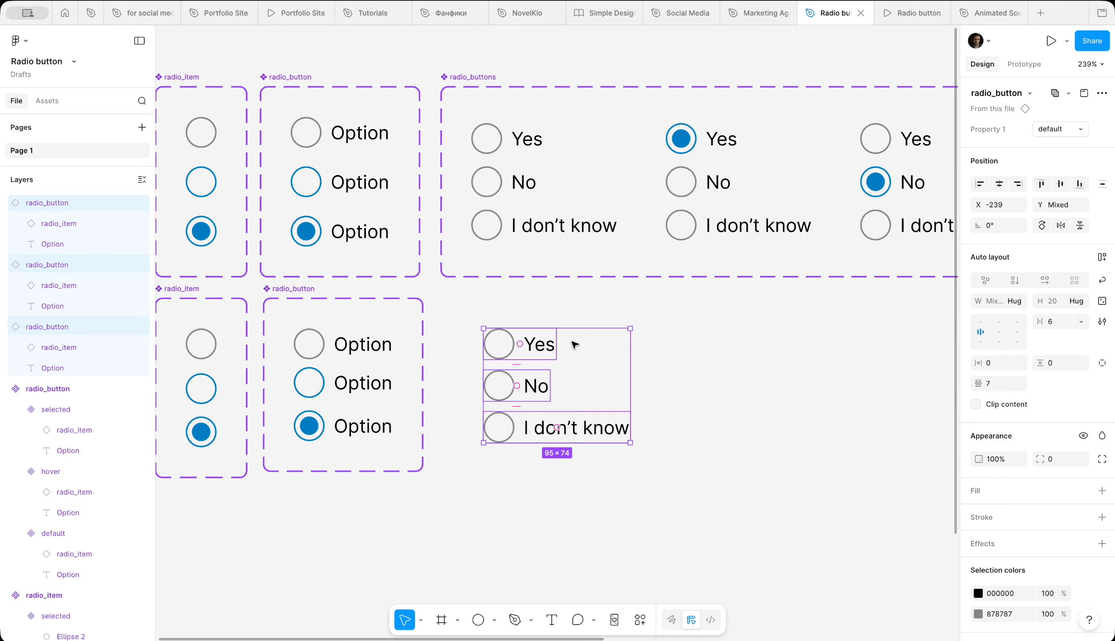
pyautogui.click(1101, 257)
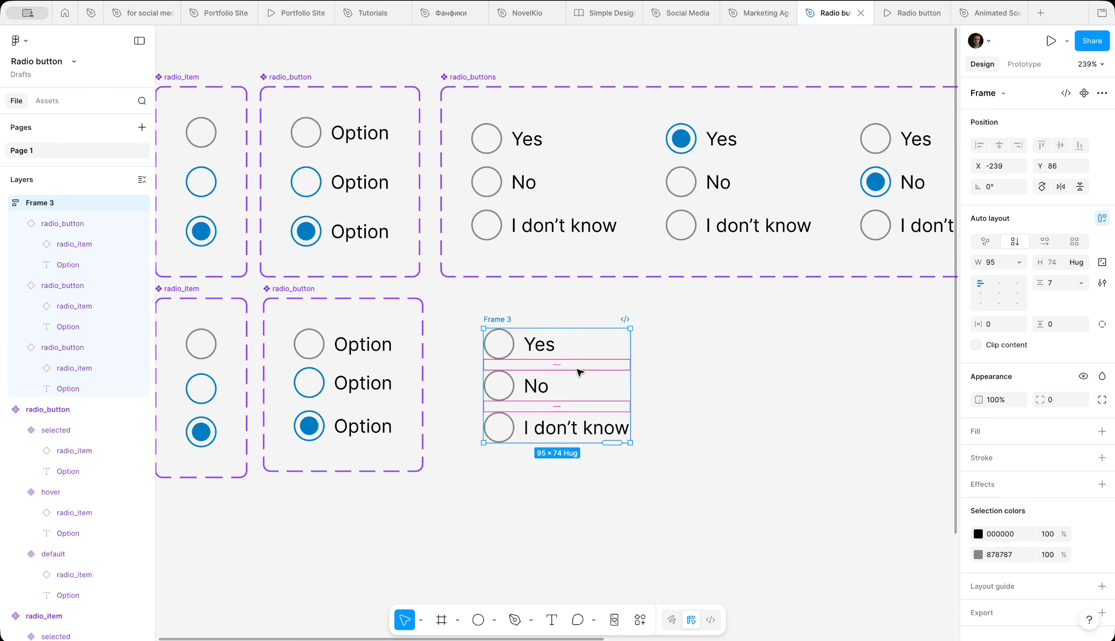
# Step: Rename the Yes/No/I don’t know auto layout frame as radio_button/unselected and set its item spacing to 8
pyautogui.moveTo(578, 373); pyautogui.dragTo(566, 373)
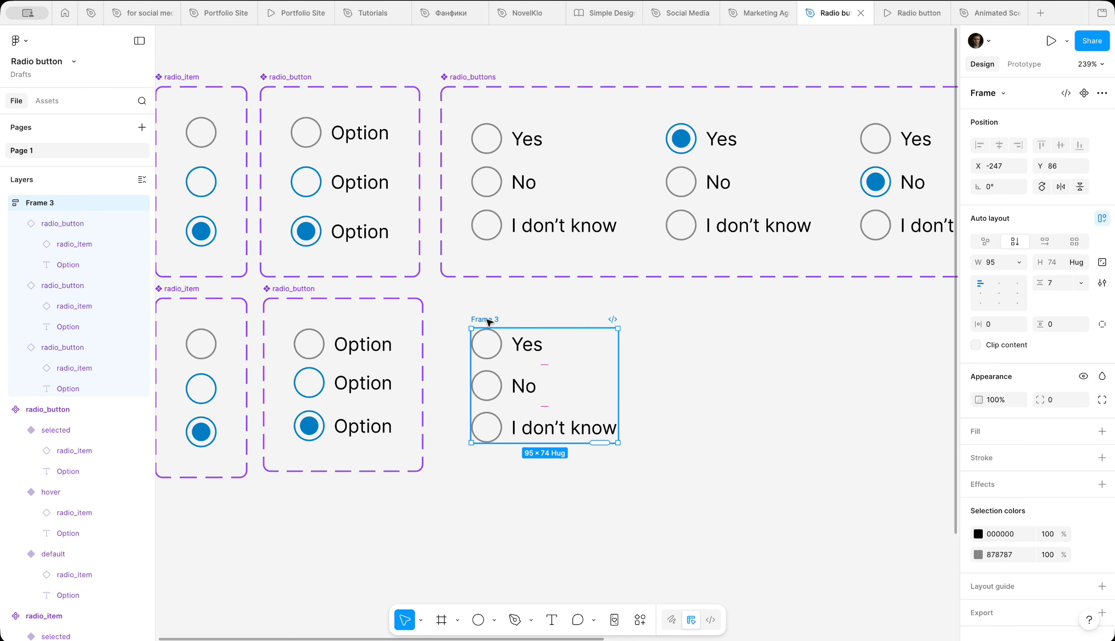
pyautogui.doubleClick(485, 319)
pyautogui.write('radio')
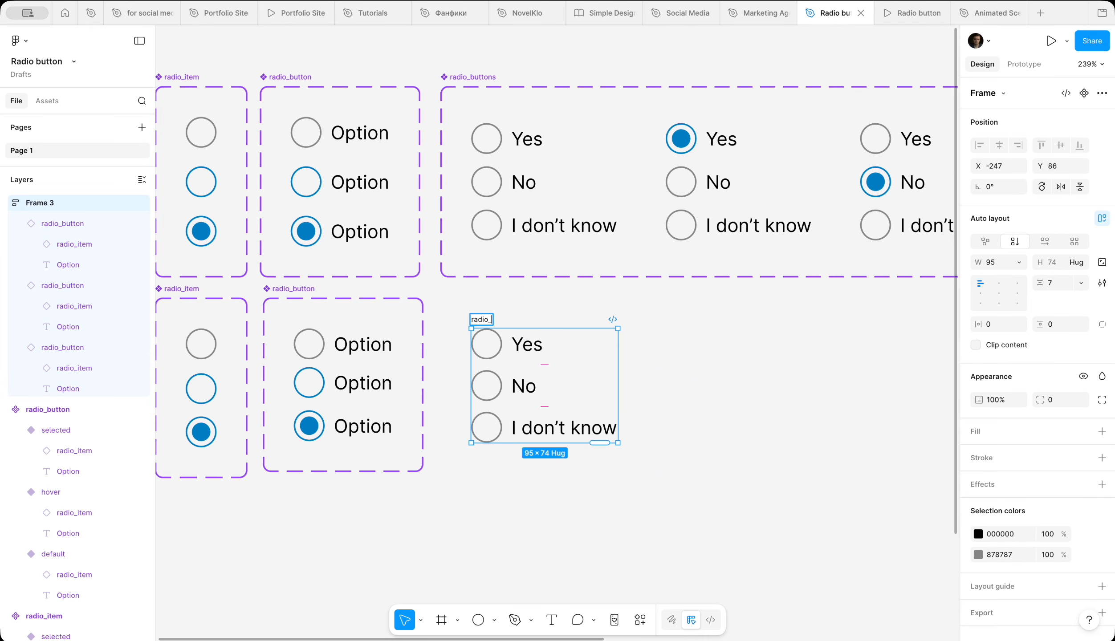
pyautogui.write('_button/unselected')
pyautogui.press('Return')
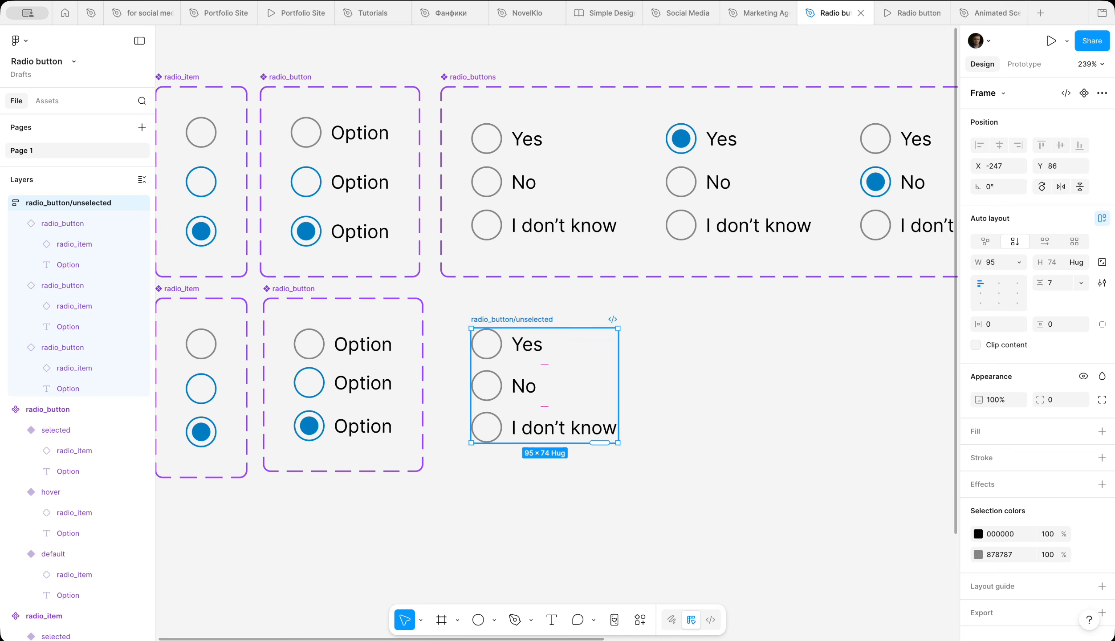
pyautogui.moveTo(547, 320); pyautogui.dragTo(541, 321)
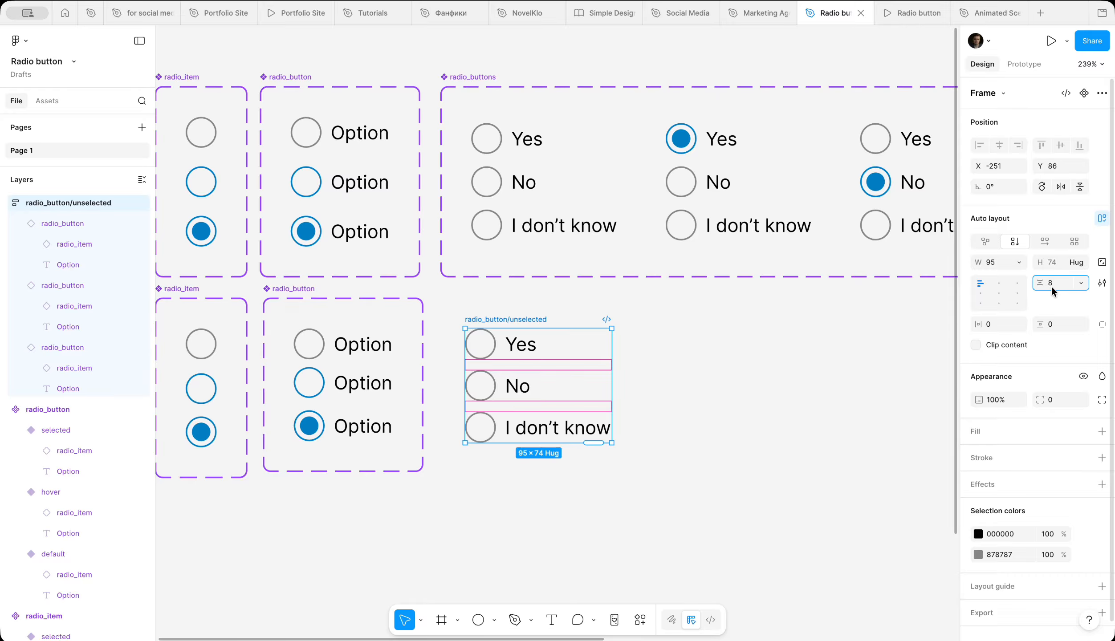
pyautogui.scroll(-4, 695, 365)
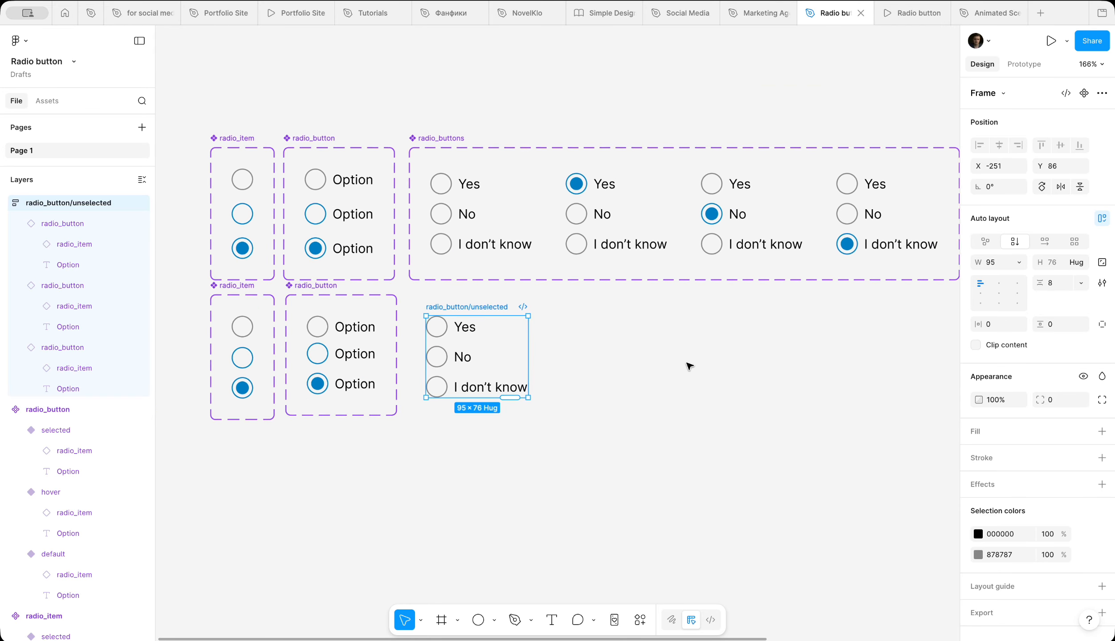
# Step: Duplicate the radio_button/unselected frame beside the original and rename the copy as "radio_button/ 1 selected"
pyautogui.scroll(-1, 689, 366)
pyautogui.moveTo(494, 344); pyautogui.dragTo(609, 348)
pyautogui.scroll(5, 610, 347)
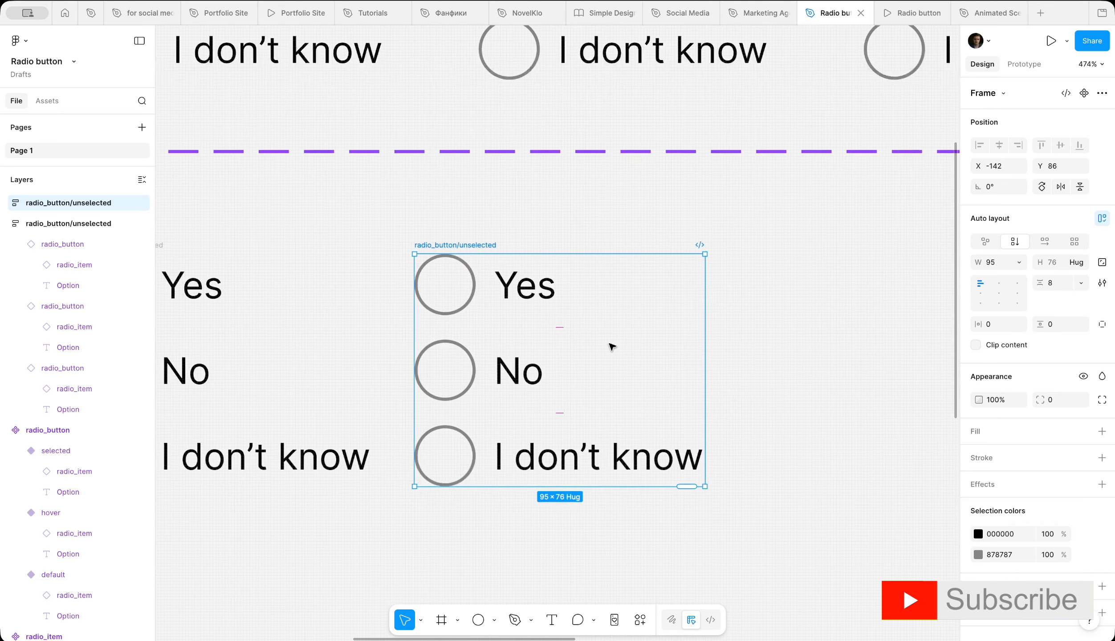
pyautogui.doubleClick(481, 245)
pyautogui.press('BackSpace')
pyautogui.press('BackSpace')
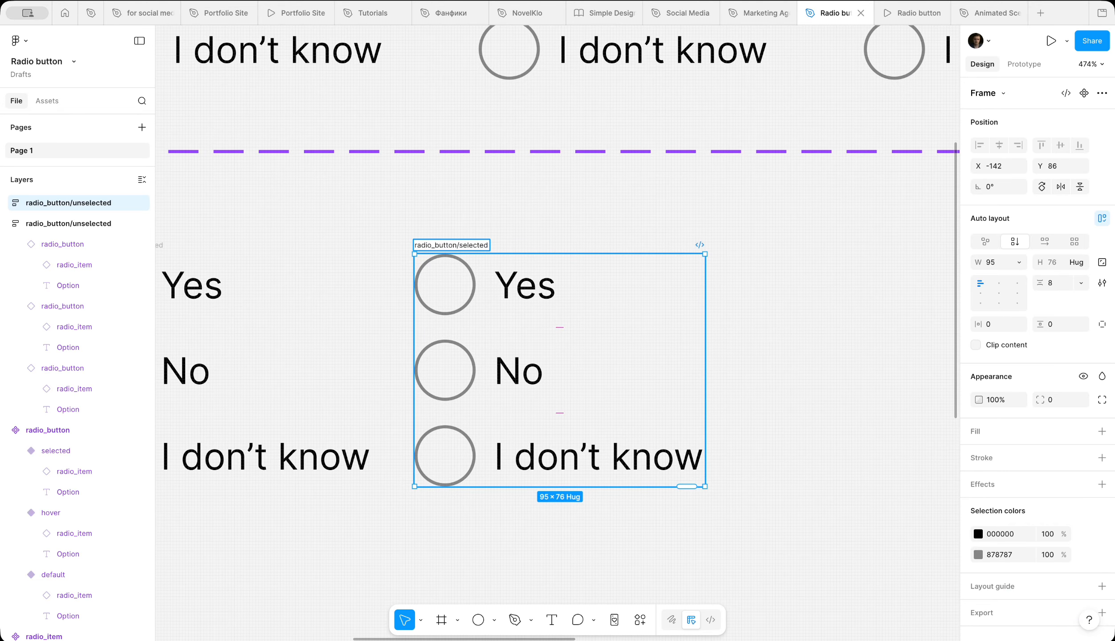
pyautogui.write('1')
# Step: Switch the Yes instance in the "radio_button/ 1 selected" frame to the selected variant
pyautogui.click(516, 281)
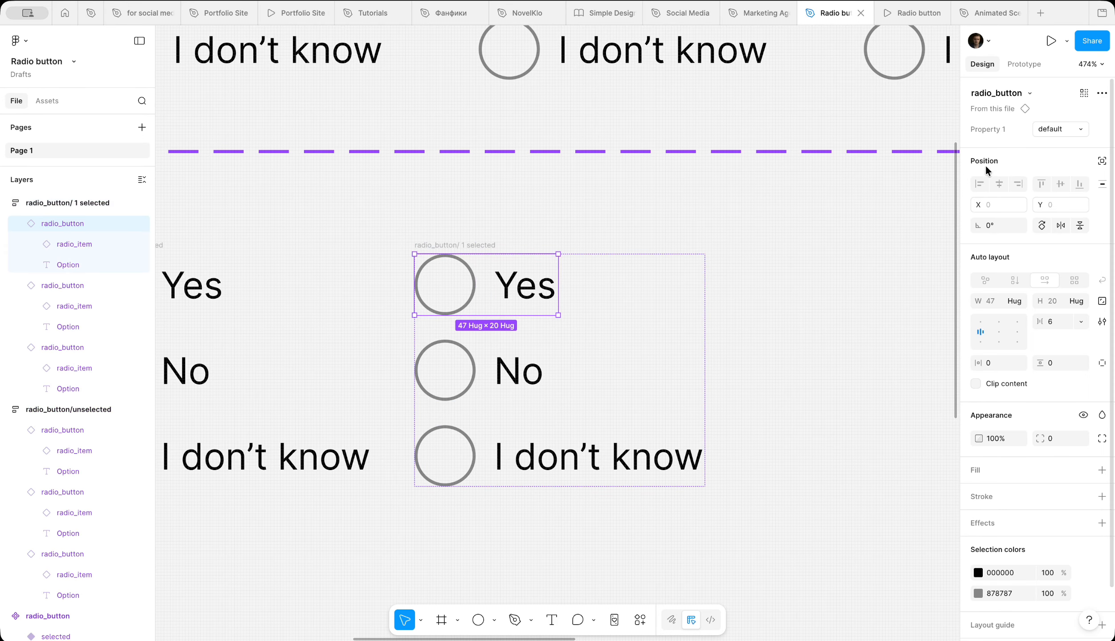
pyautogui.click(1037, 129)
pyautogui.click(1042, 163)
pyautogui.click(801, 248)
pyautogui.scroll(-3, 802, 248)
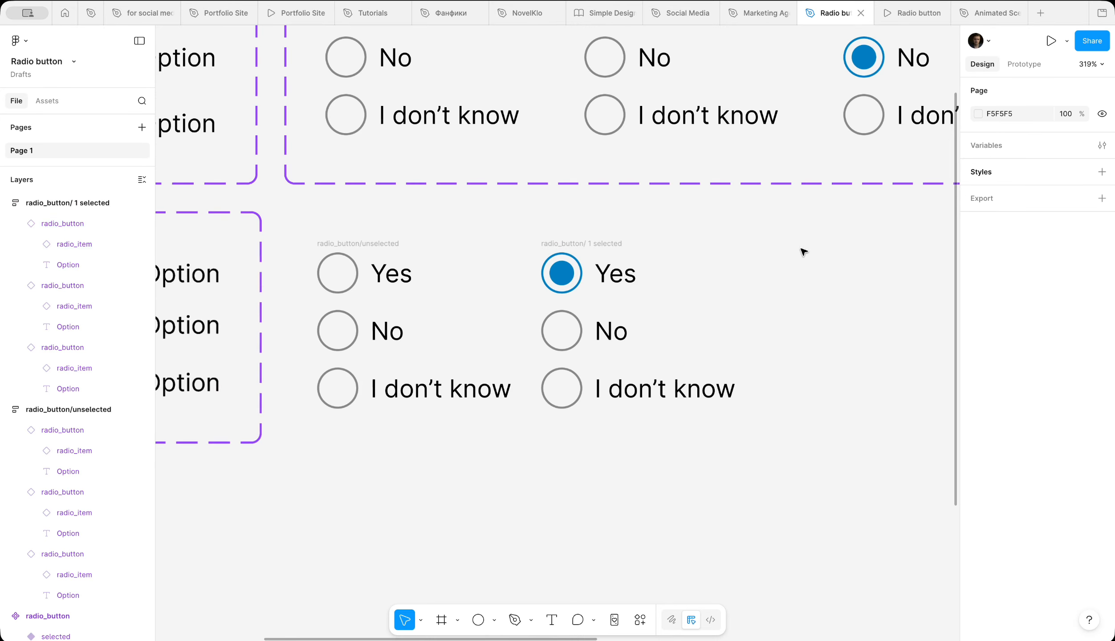
# Step: Duplicate the "radio_button/ 1 selected" frame beside itself and rename the copy as "radio_button/ 2 selected"
pyautogui.hscroll(3, 803, 252)
pyautogui.click(418, 262)
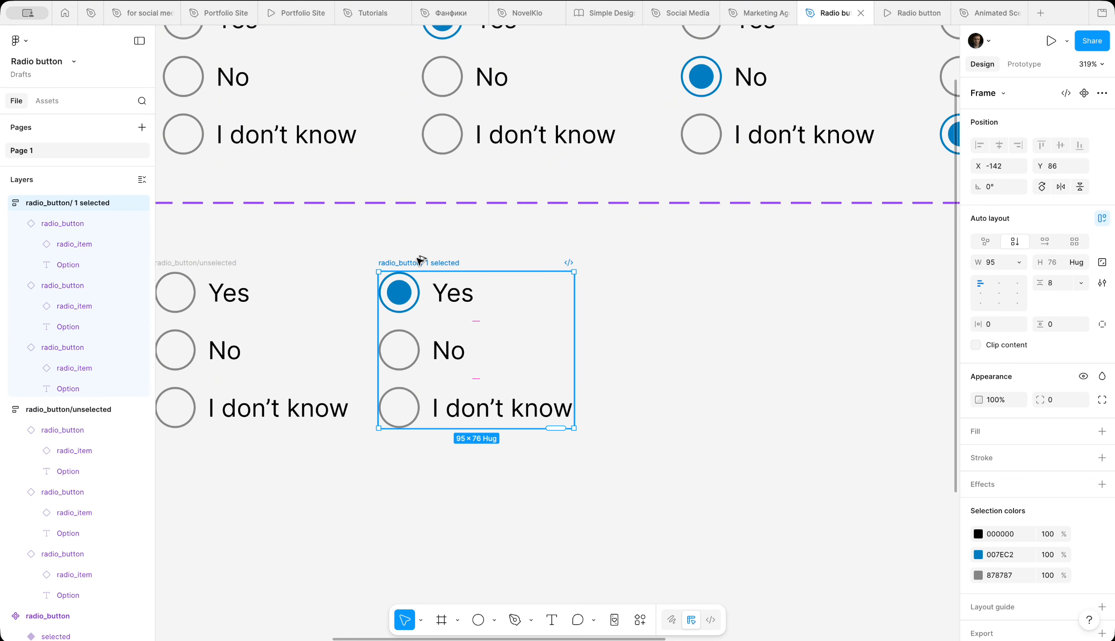
pyautogui.moveTo(421, 260); pyautogui.dragTo(664, 262)
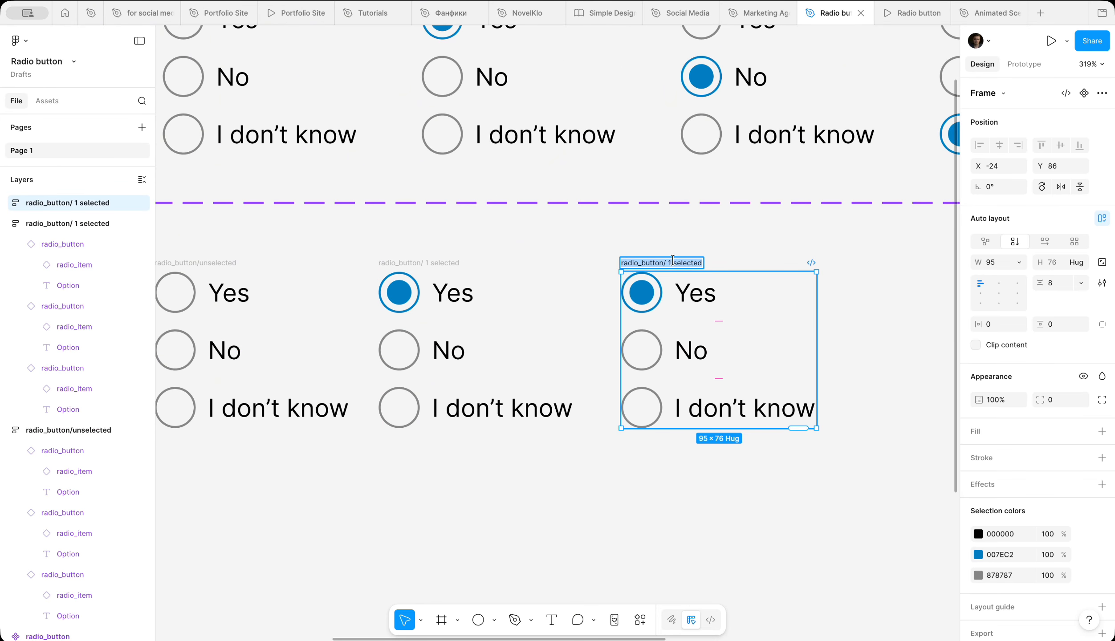
# Step: In the "radio_button/ 2 selected" frame, set the Yes instance to the default variant and the No instance to selected
pyautogui.click(681, 305)
pyautogui.click(1059, 129)
pyautogui.click(1045, 99)
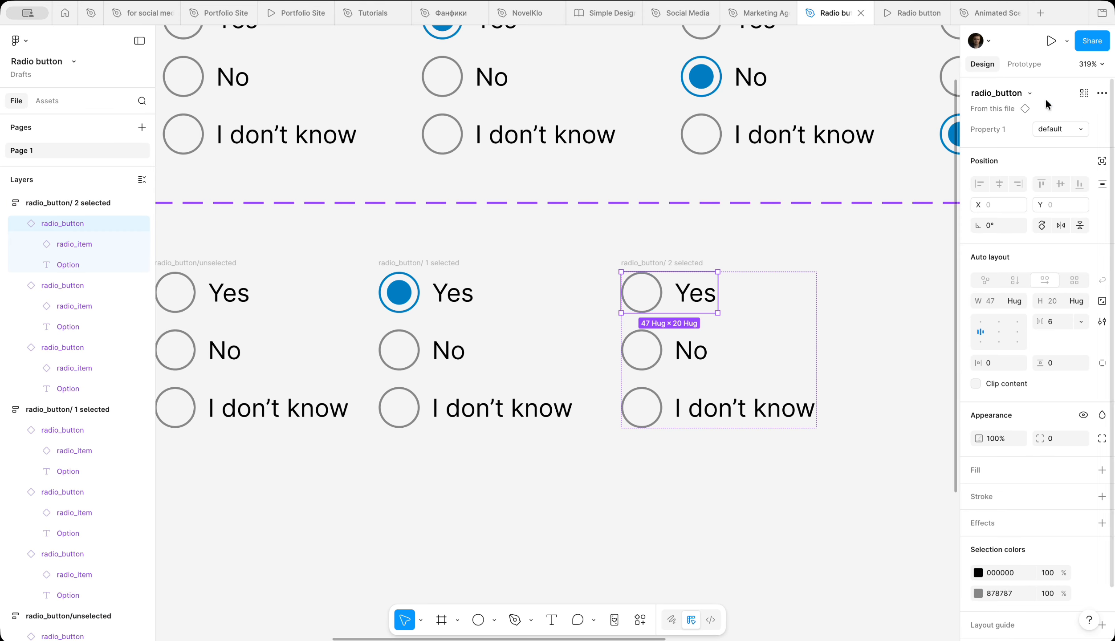
pyautogui.click(705, 355)
pyautogui.click(1045, 131)
pyautogui.click(1043, 161)
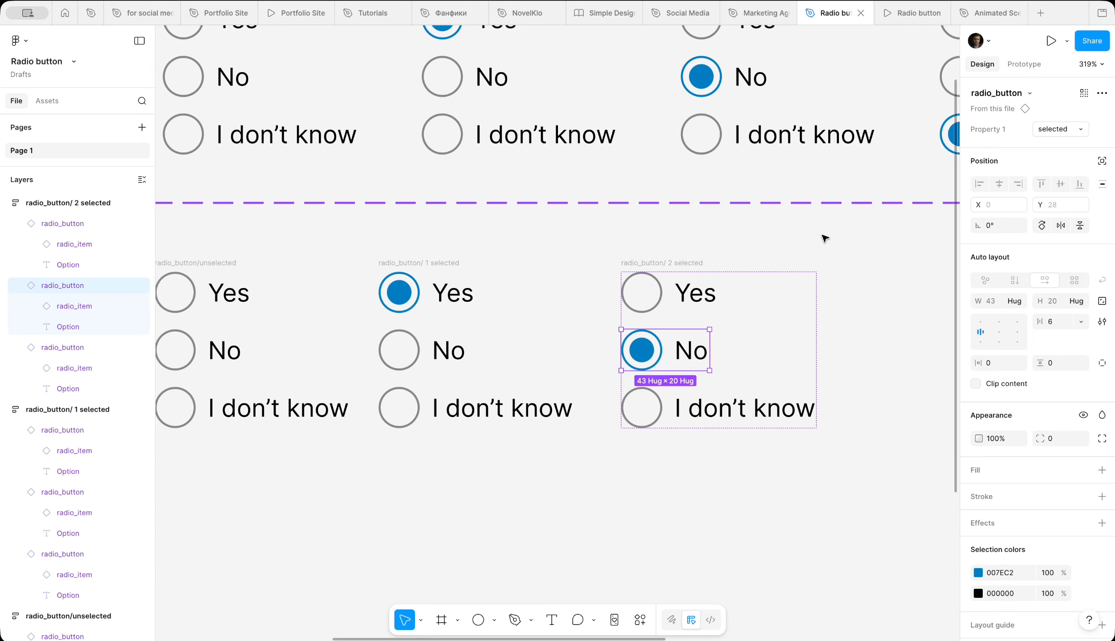
# Step: Duplicate the "radio_button/ 2 selected" frame beside itself and rename the copy as "radio_button/ 3 selected"
pyautogui.hscroll(6, 824, 239)
pyautogui.click(358, 272)
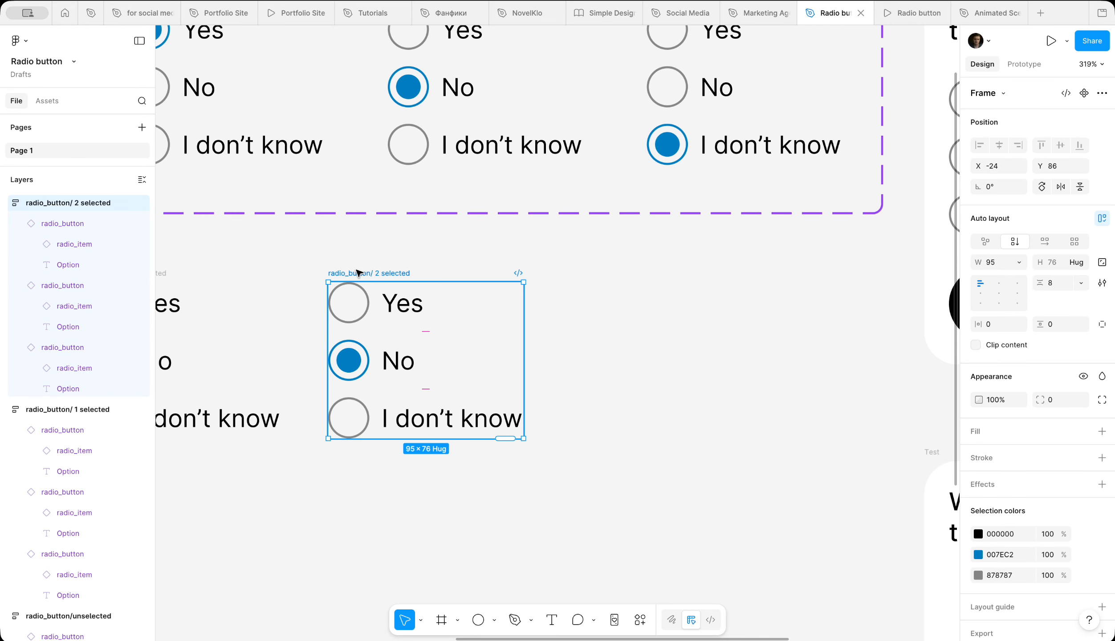
pyautogui.moveTo(356, 274); pyautogui.dragTo(599, 274)
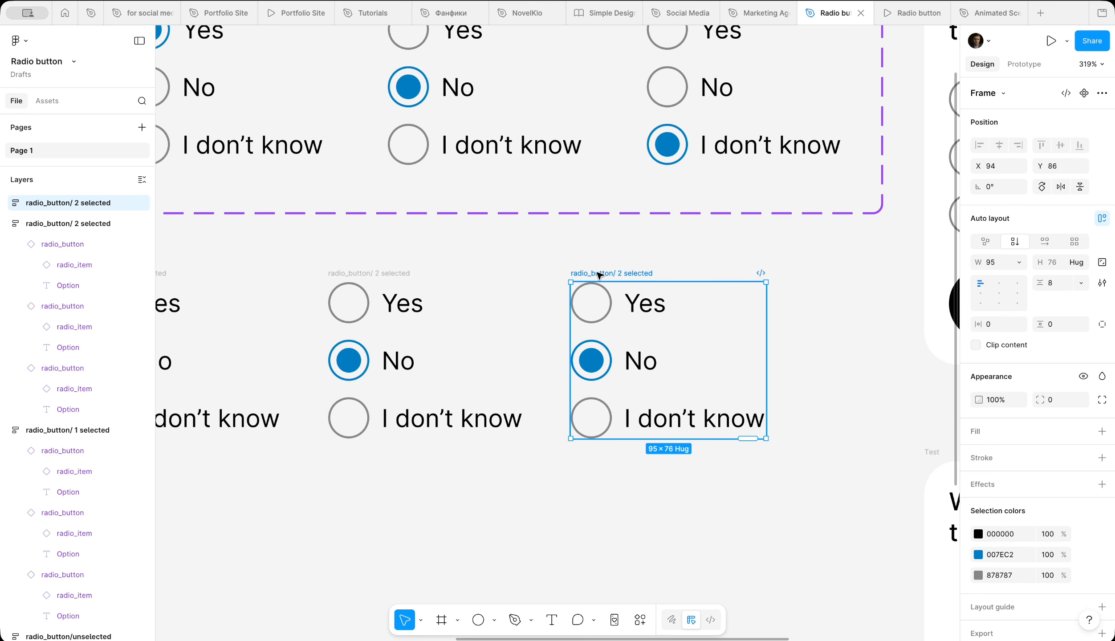
pyautogui.click(620, 360)
pyautogui.doubleClick(631, 272)
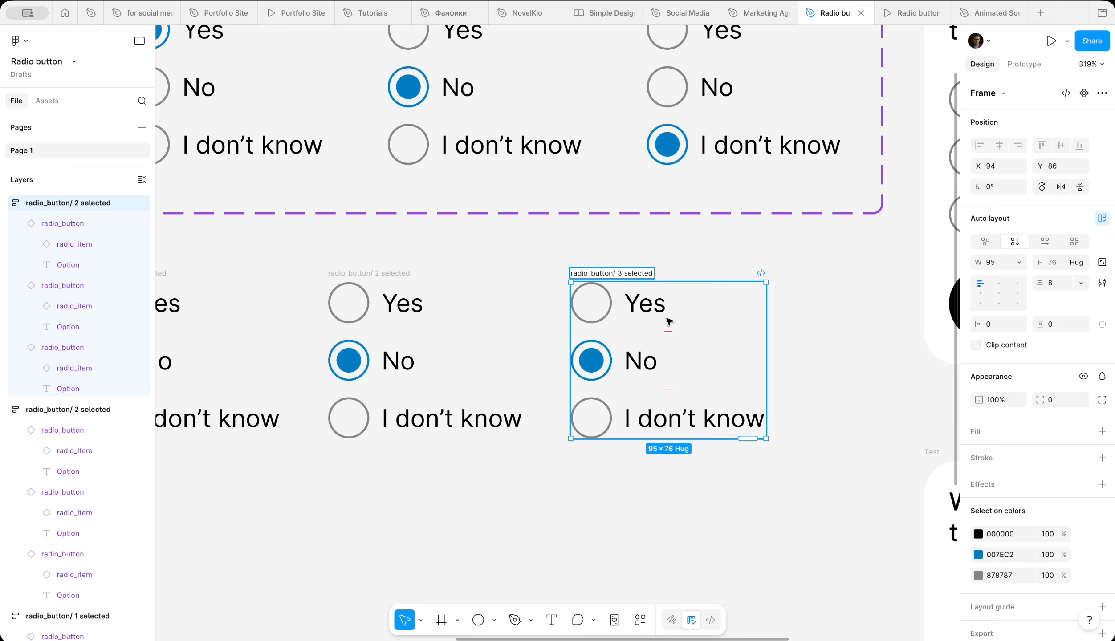
# Step: In the "radio_button/ 3 selected" frame, set the No instance to default and the I don’t know instance to selected
pyautogui.click(646, 356)
pyautogui.click(1055, 129)
pyautogui.click(1050, 107)
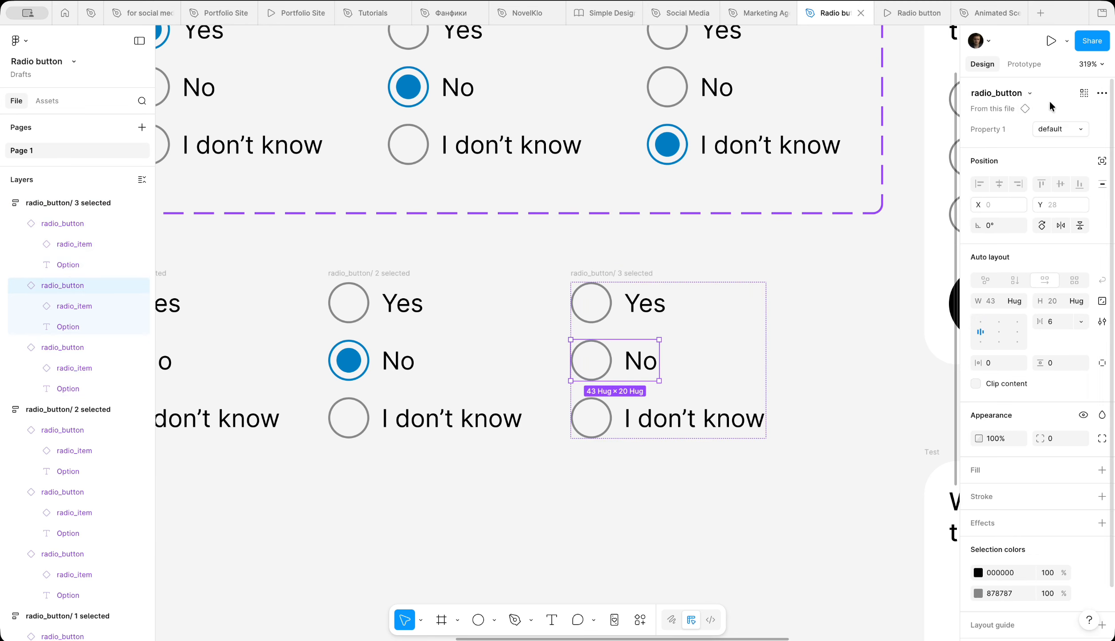
pyautogui.click(627, 421)
pyautogui.click(1066, 129)
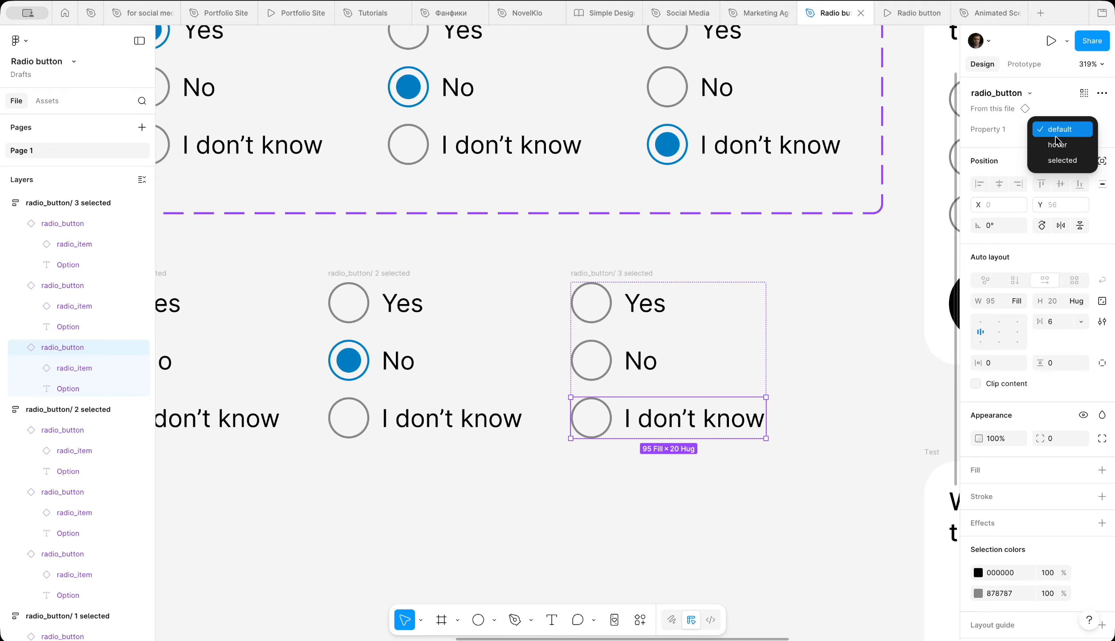
pyautogui.click(1062, 161)
pyautogui.click(826, 323)
pyautogui.scroll(-5, 789, 362)
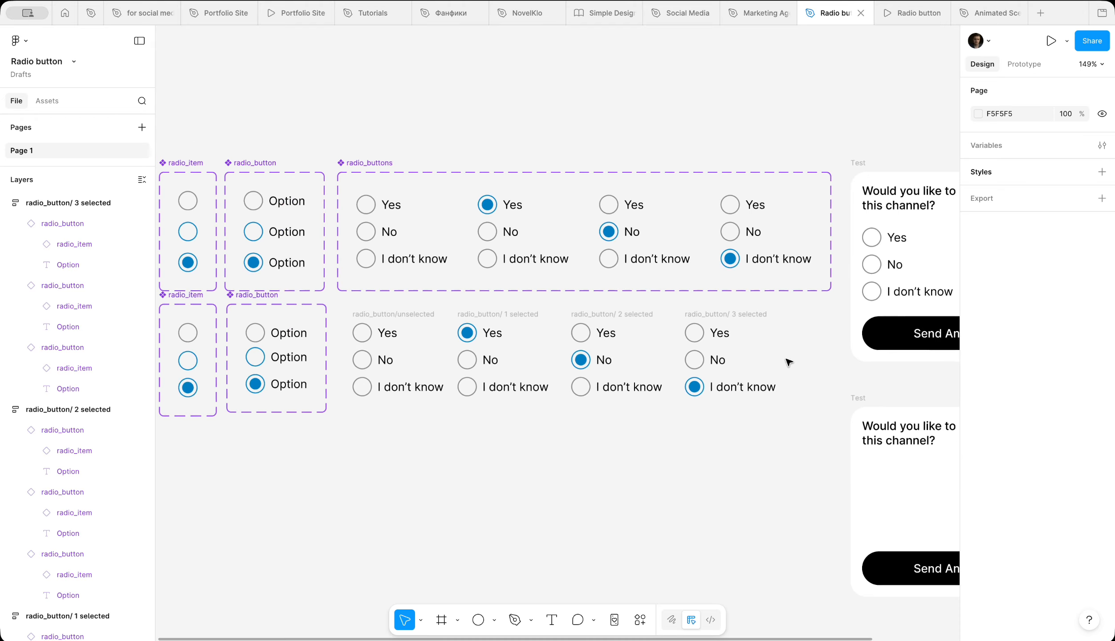
# Step: Turn the four Yes/No/I don’t know frames into one component set, then align it under radio_buttons and widen it to 513
pyautogui.hscroll(-1, 789, 363)
pyautogui.moveTo(824, 402); pyautogui.dragTo(361, 294)
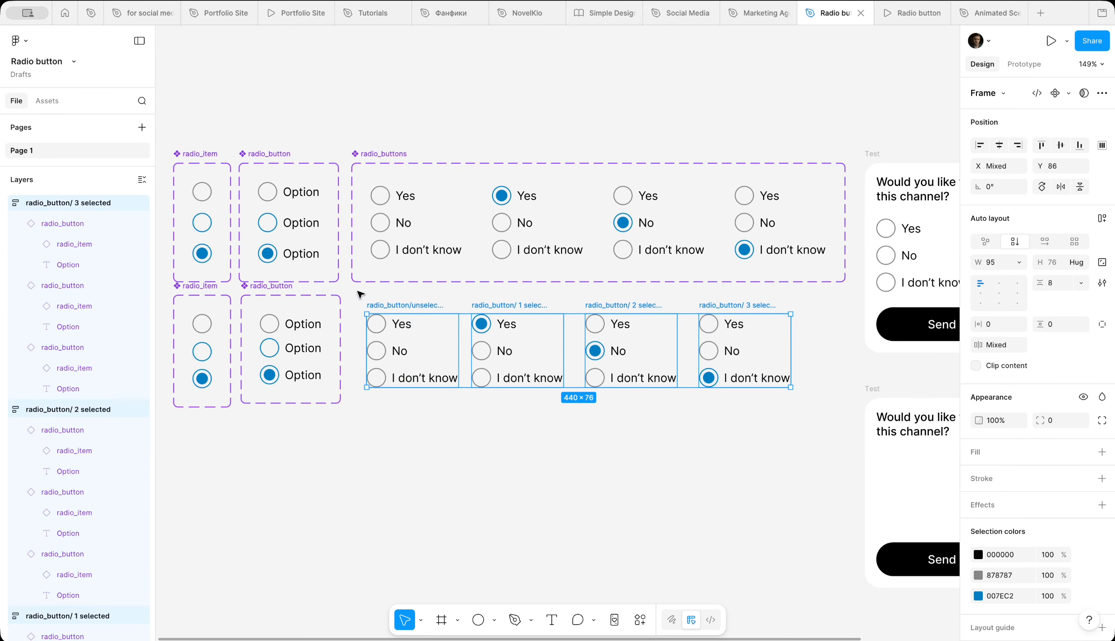
pyautogui.click(1068, 93)
pyautogui.click(1039, 148)
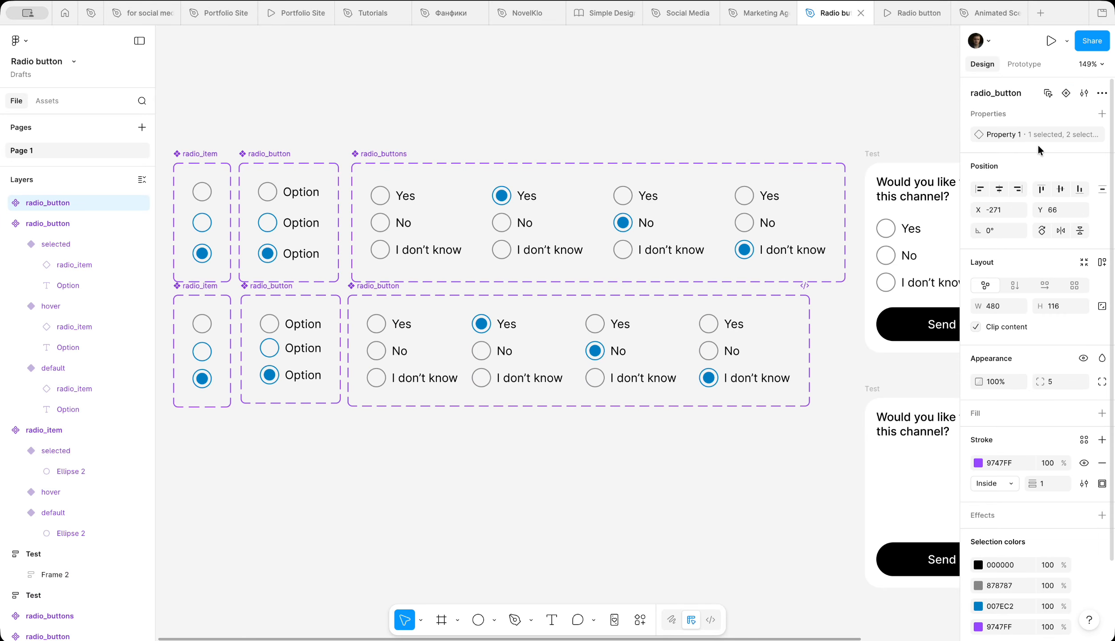
pyautogui.moveTo(569, 311); pyautogui.dragTo(573, 309)
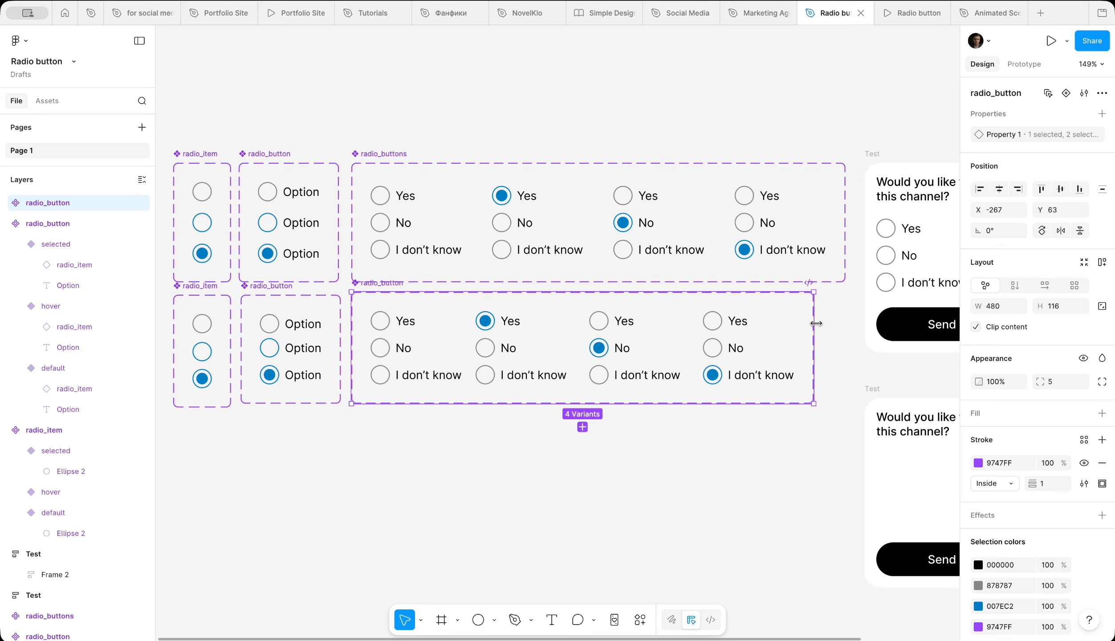
pyautogui.moveTo(816, 324); pyautogui.dragTo(847, 324)
# Step: Prototype the unselected Yes instances in the other three variants to change to the "1 selected" variant on click
pyautogui.scroll(5, 643, 383)
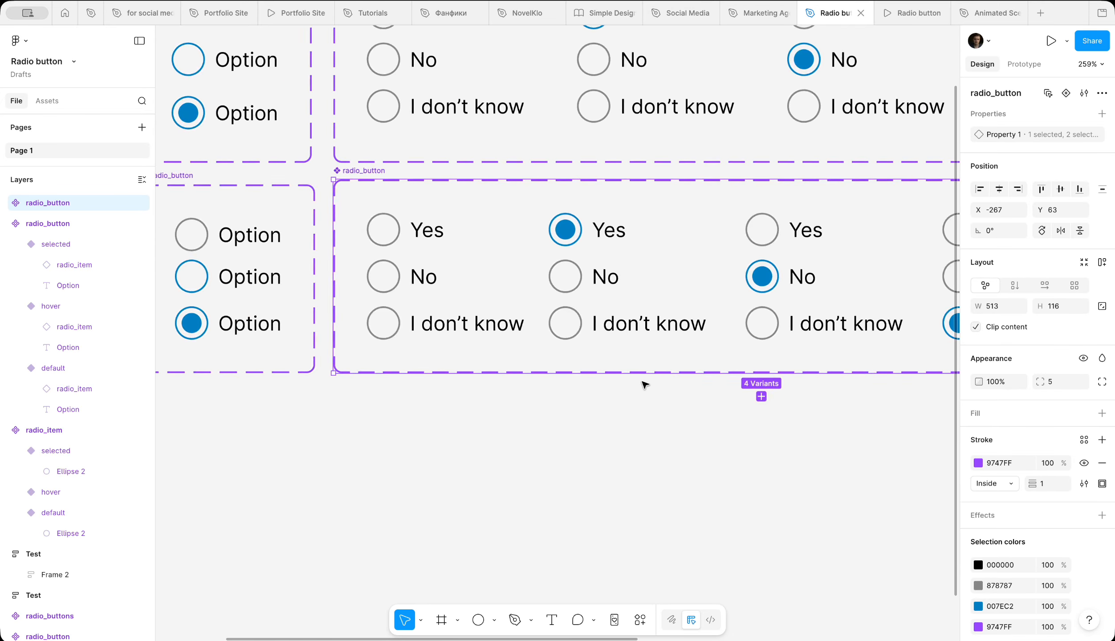
pyautogui.scroll(4, 643, 384)
pyautogui.click(1023, 64)
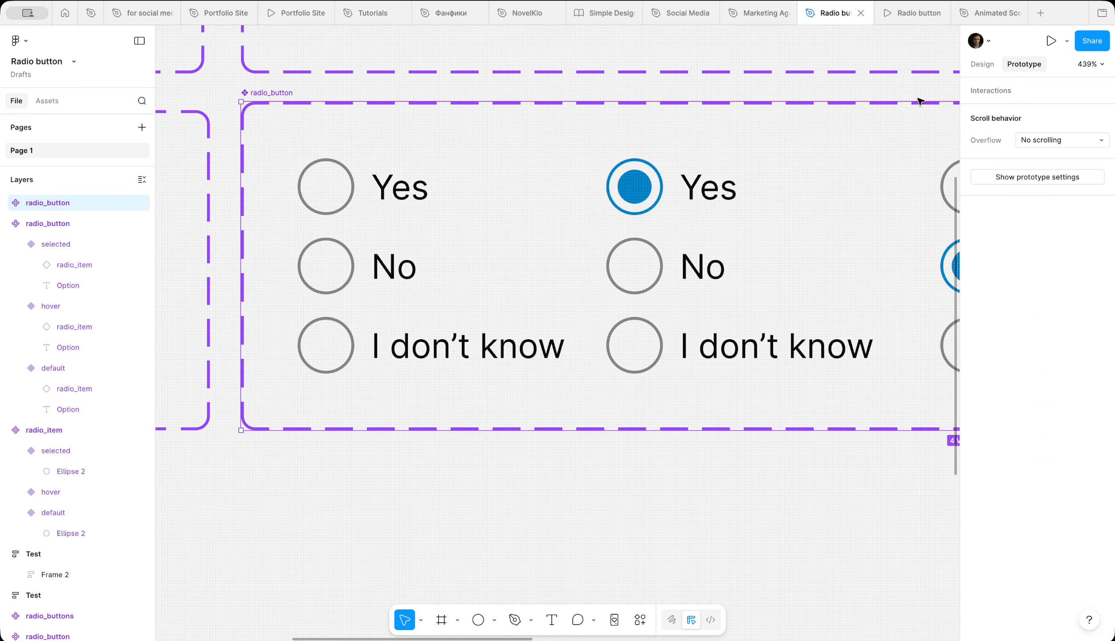
pyautogui.scroll(-6, 581, 243)
pyautogui.hscroll(4, 581, 243)
pyautogui.doubleClick(328, 272)
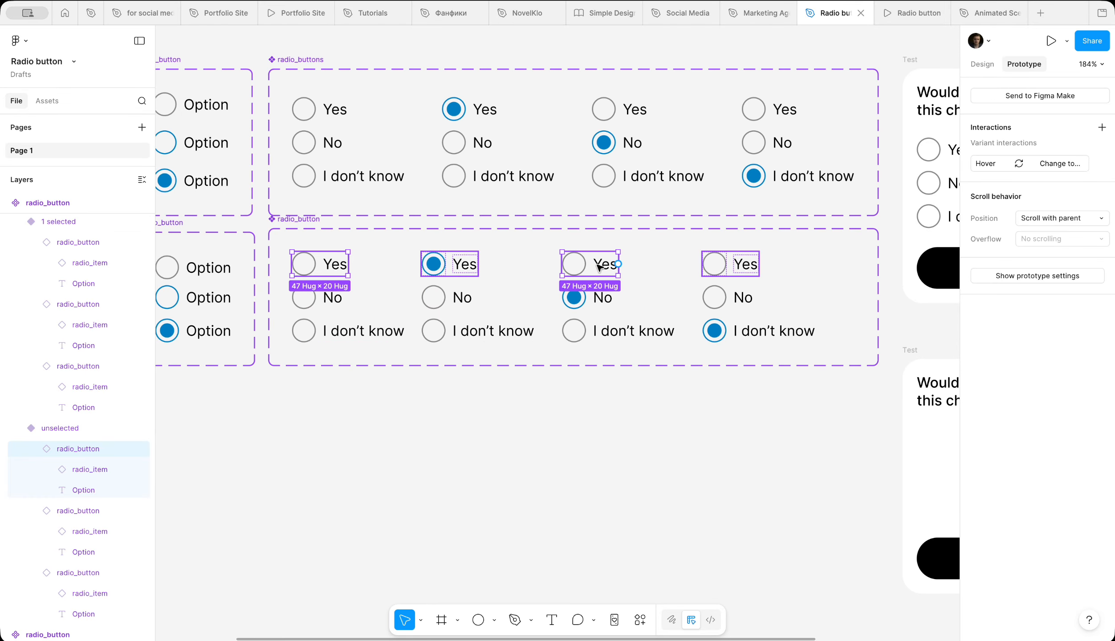
pyautogui.keyDown('shift'); pyautogui.click(708, 266); pyautogui.keyUp('shift')
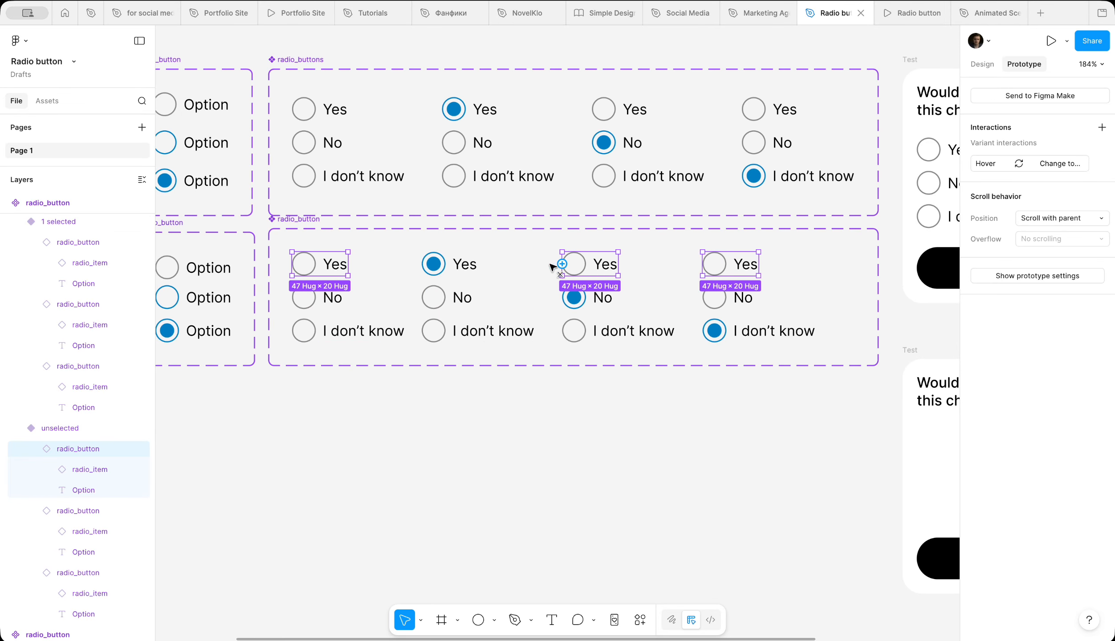
pyautogui.moveTo(561, 264); pyautogui.dragTo(490, 265)
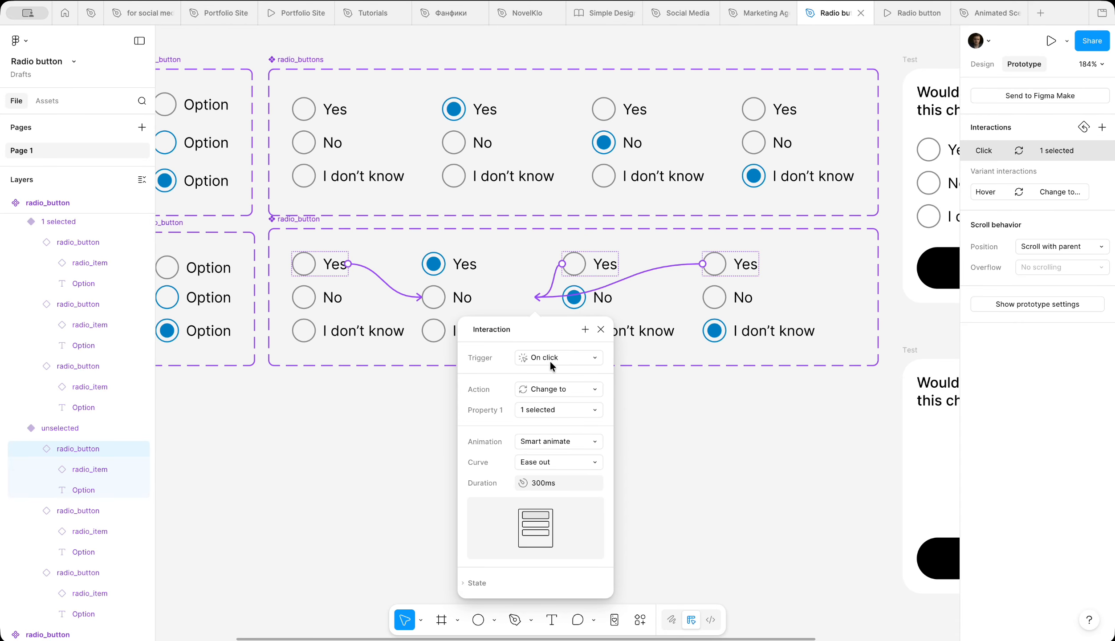
# Step: Prototype the unselected No instances in the other three variants to change to the "2 selected" variant on click
pyautogui.click(321, 291)
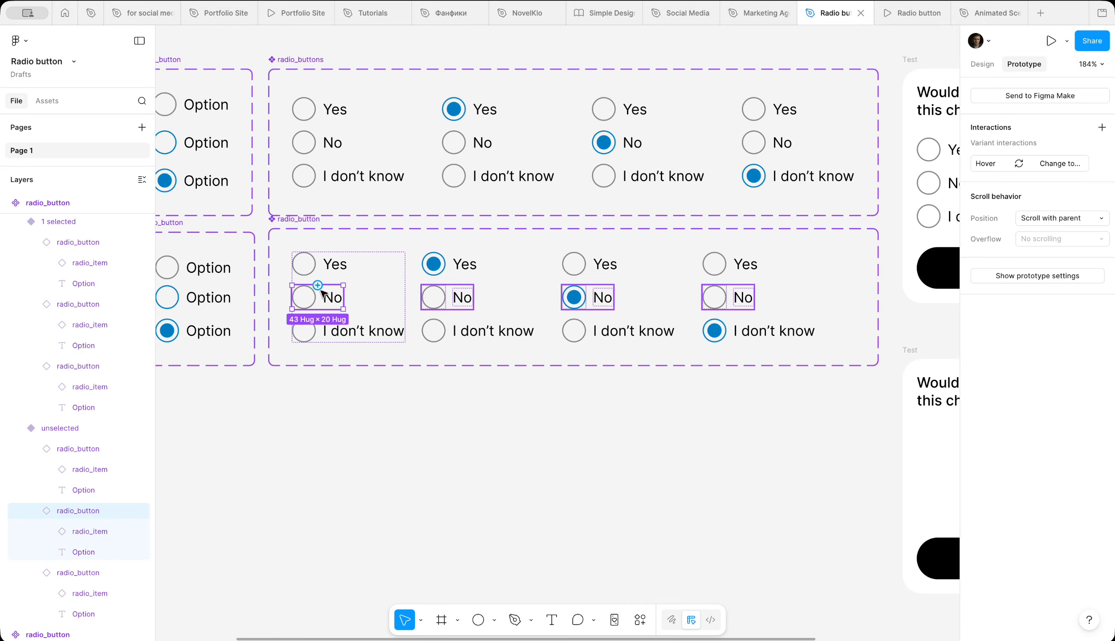
pyautogui.keyDown('shift'); pyautogui.click(432, 303); pyautogui.keyUp('shift')
pyautogui.keyDown('shift'); pyautogui.click(739, 297); pyautogui.keyUp('shift')
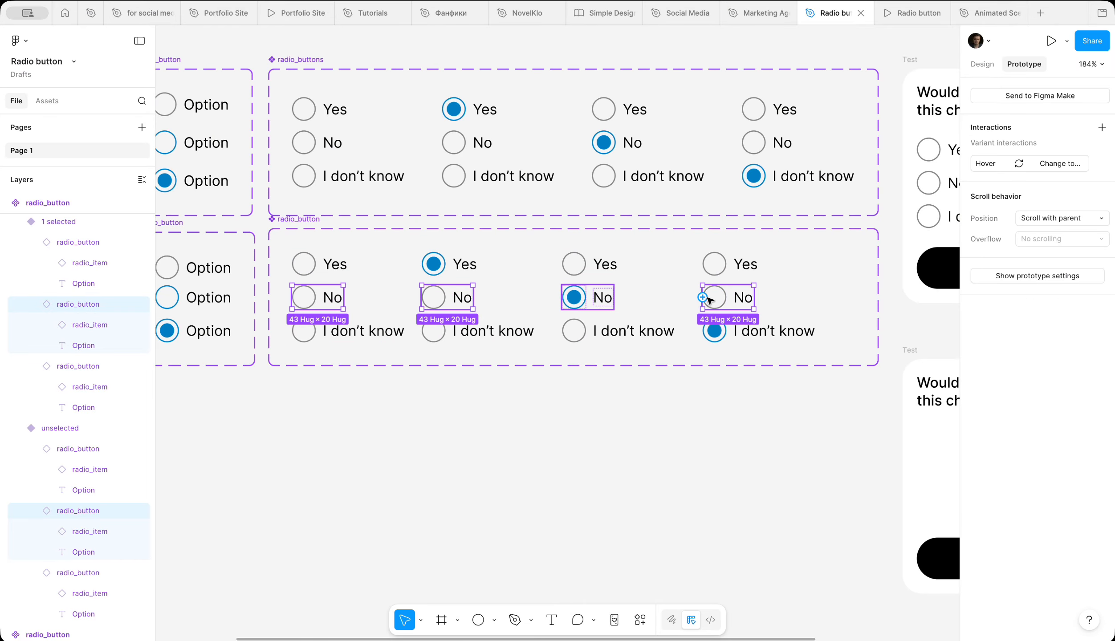
pyautogui.moveTo(709, 299); pyautogui.dragTo(589, 331)
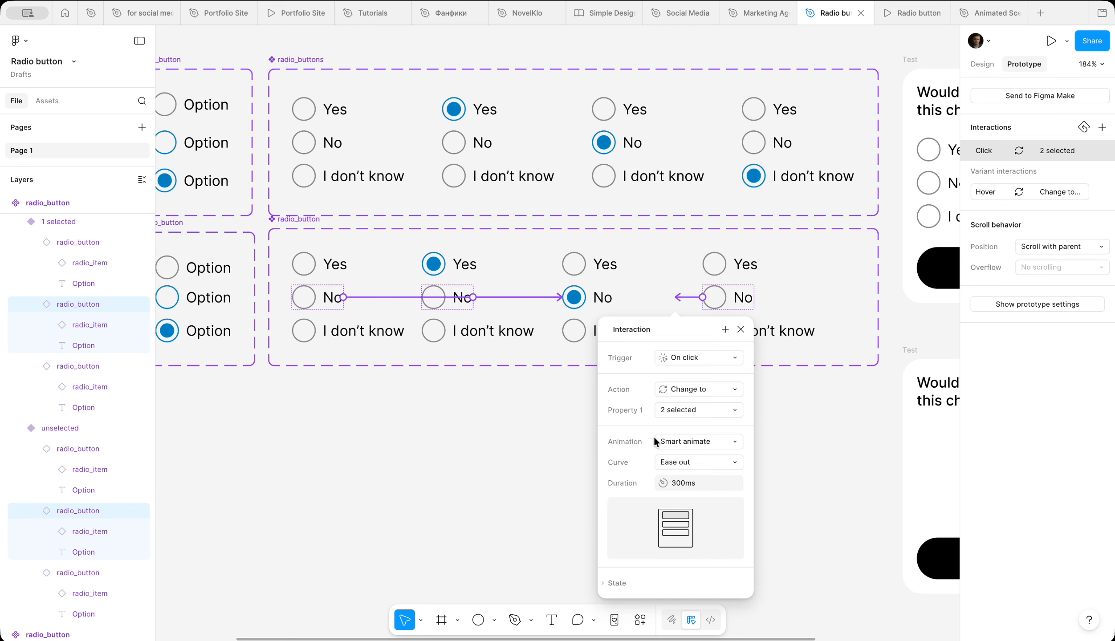
# Step: Link the unselected I don’t know instances in the other three variants to the "3 selected" variant
pyautogui.click(388, 339)
pyautogui.keyDown('shift'); pyautogui.click(453, 339); pyautogui.keyUp('shift')
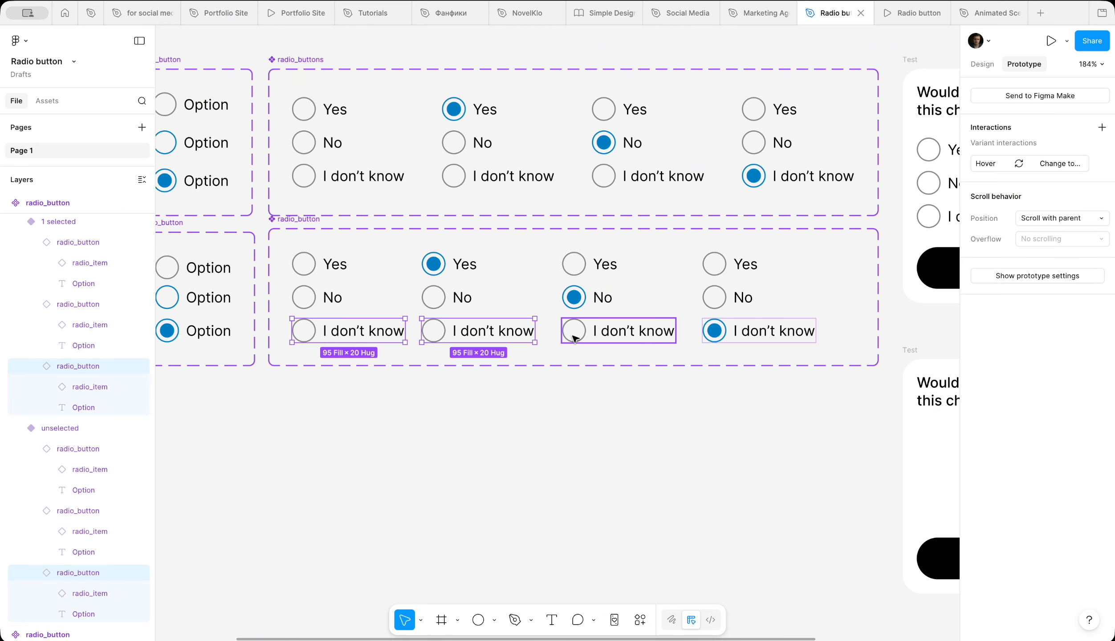
pyautogui.keyDown('shift'); pyautogui.click(623, 333); pyautogui.keyUp('shift')
pyautogui.moveTo(680, 331); pyautogui.dragTo(726, 335)
pyautogui.click(528, 441)
# Step: Place an instance of the unselected variant in the empty Test card, between the subscribe question and the Send Answer button
pyautogui.scroll(-5, 528, 440)
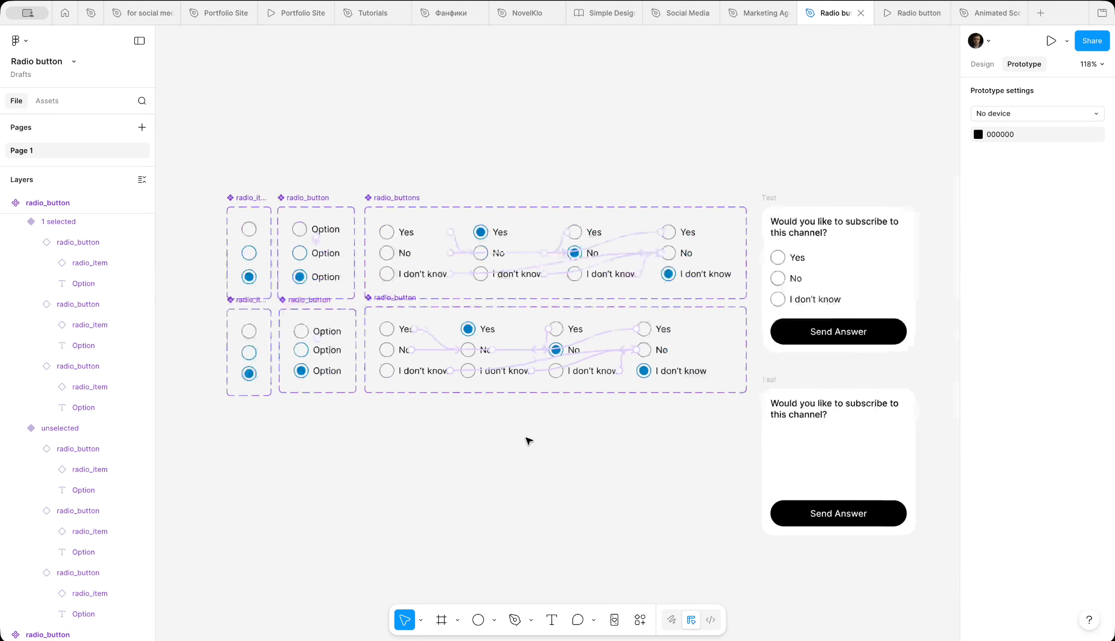
pyautogui.hscroll(3, 528, 441)
pyautogui.scroll(-2, 529, 441)
pyautogui.scroll(4, 528, 440)
pyautogui.scroll(3, 528, 441)
pyautogui.hscroll(-4, 529, 441)
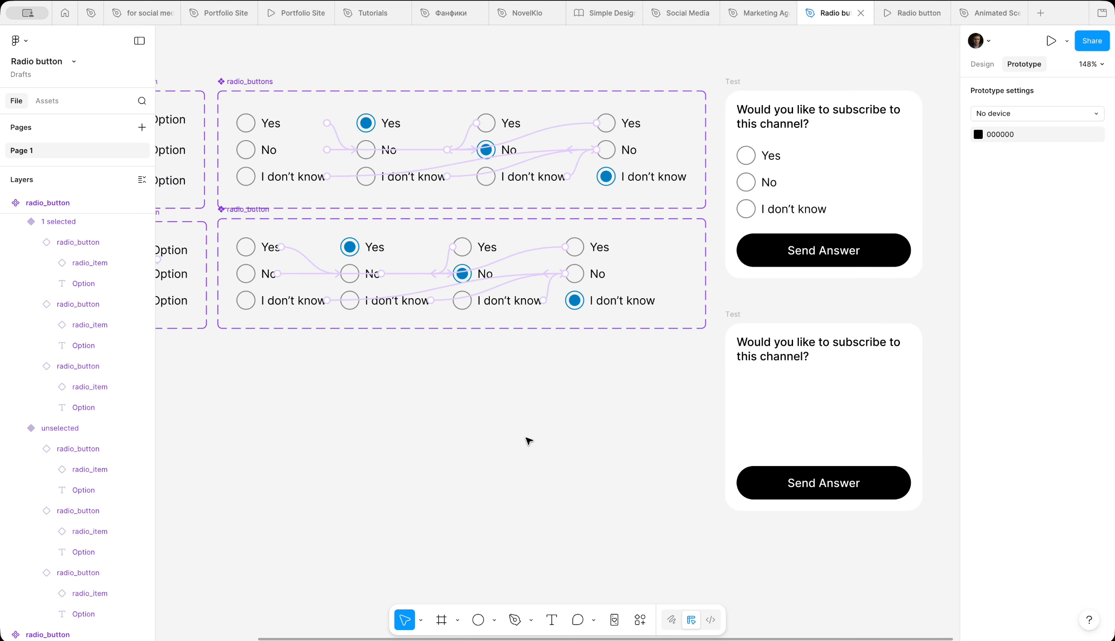
pyautogui.click(261, 294)
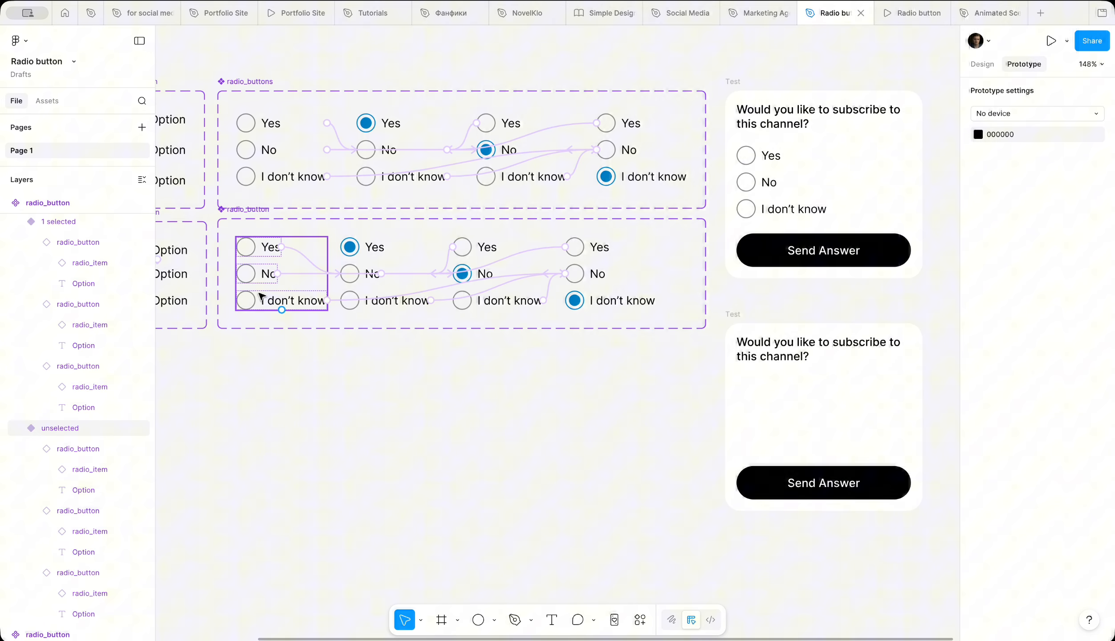
pyautogui.click(981, 63)
pyautogui.moveTo(273, 262); pyautogui.dragTo(779, 399)
pyautogui.hscroll(5, 780, 403)
pyautogui.scroll(-1, 779, 402)
pyautogui.click(780, 403)
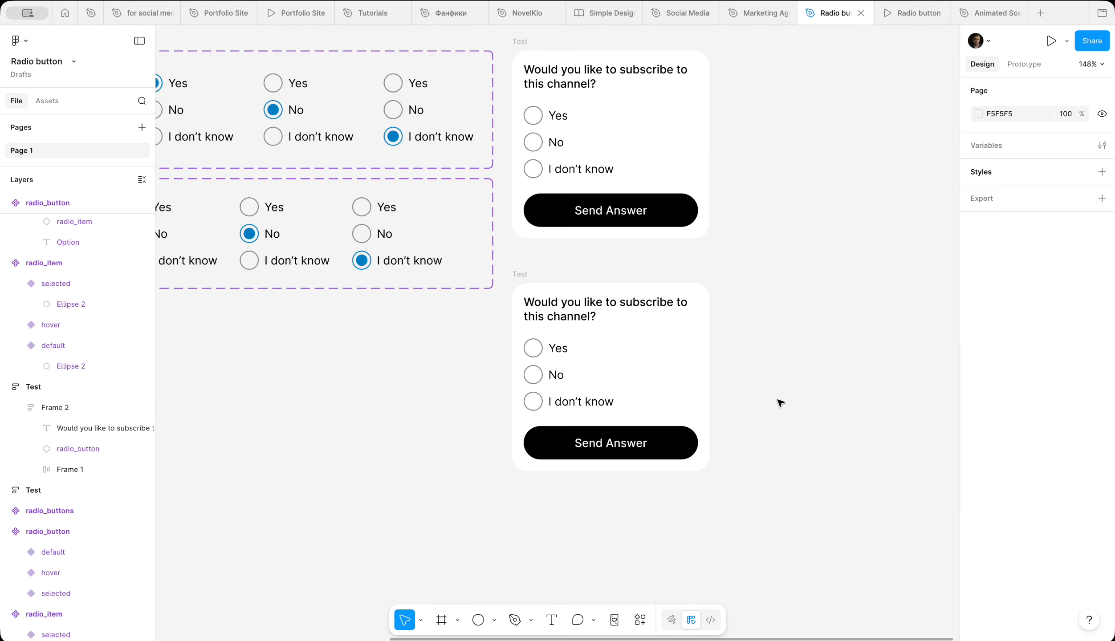
# Step: Close the old prototype preview and present the lower Test card in a new one, scaled with Fill screen
pyautogui.scroll(-1, 779, 400)
pyautogui.hscroll(-2, 779, 401)
pyautogui.click(559, 253)
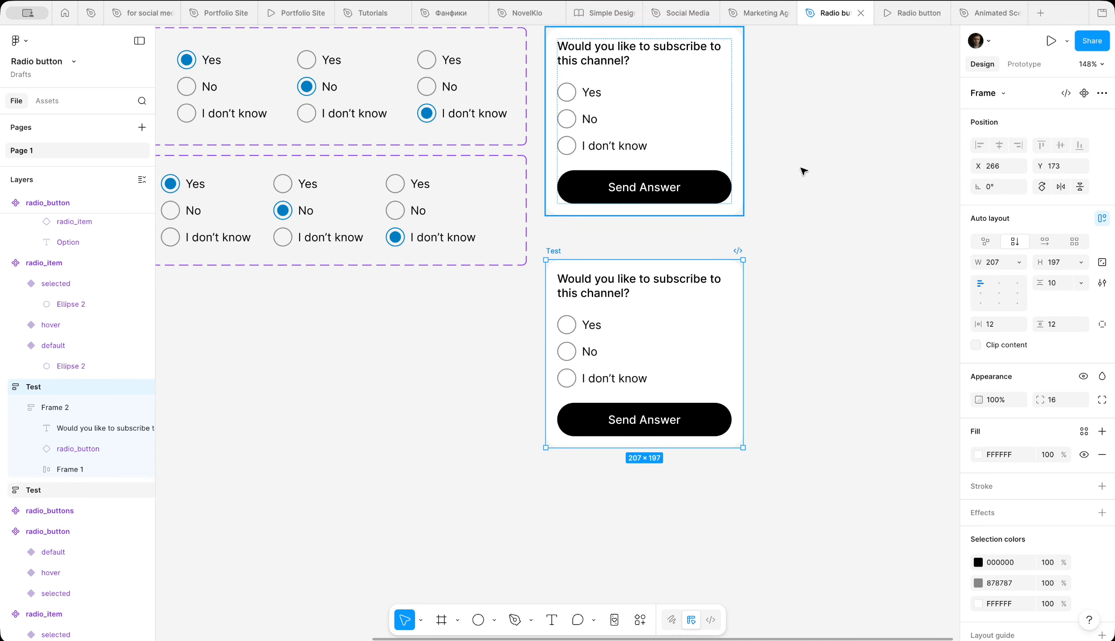
pyautogui.click(941, 14)
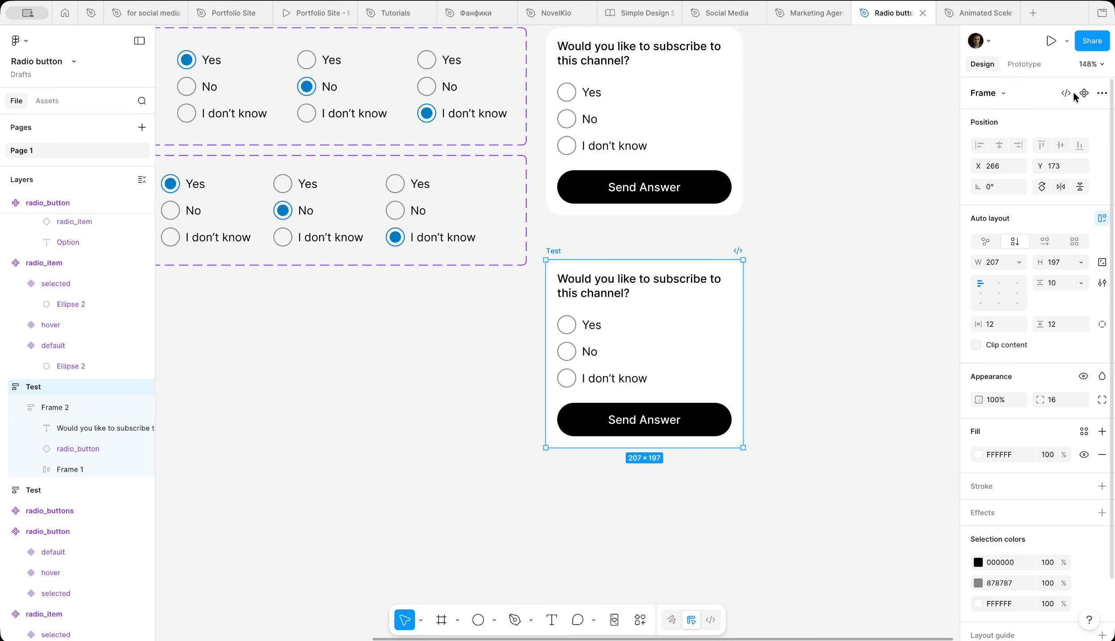
pyautogui.click(1044, 44)
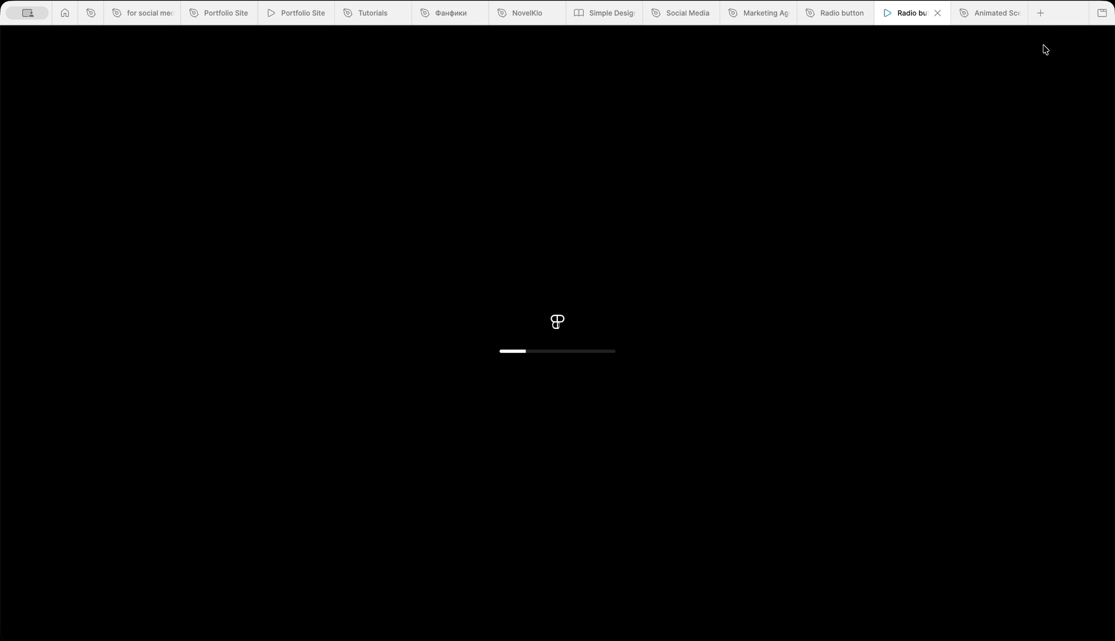
pyautogui.click(1070, 42)
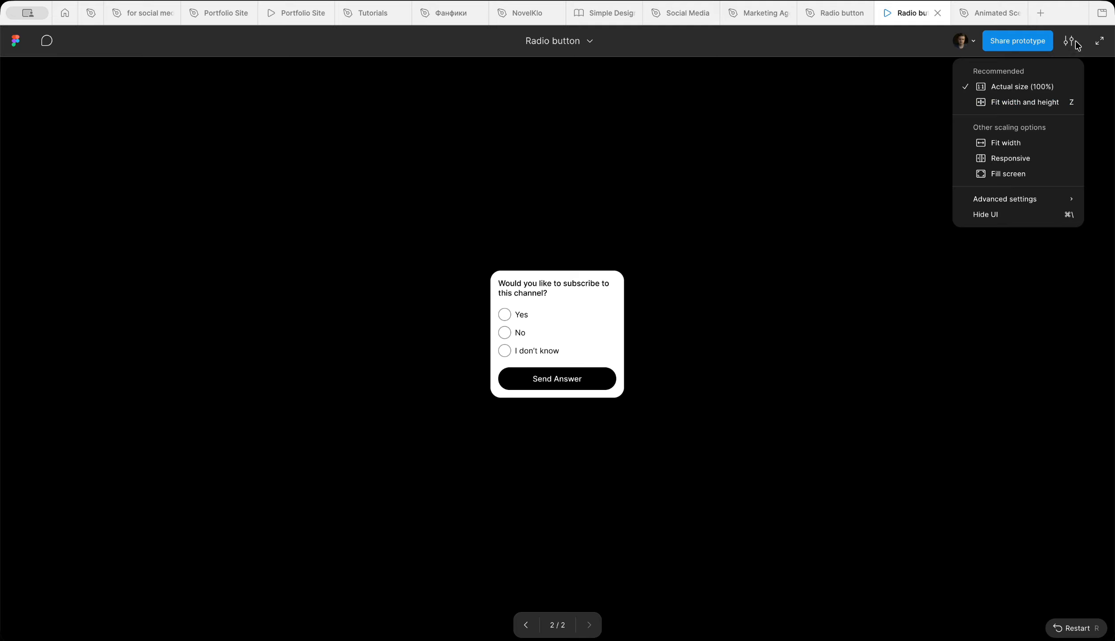
pyautogui.click(1002, 175)
# Step: Test the radio buttons in the prototype by switching the selection repeatedly between Yes, No and I don’t know
pyautogui.click(387, 260)
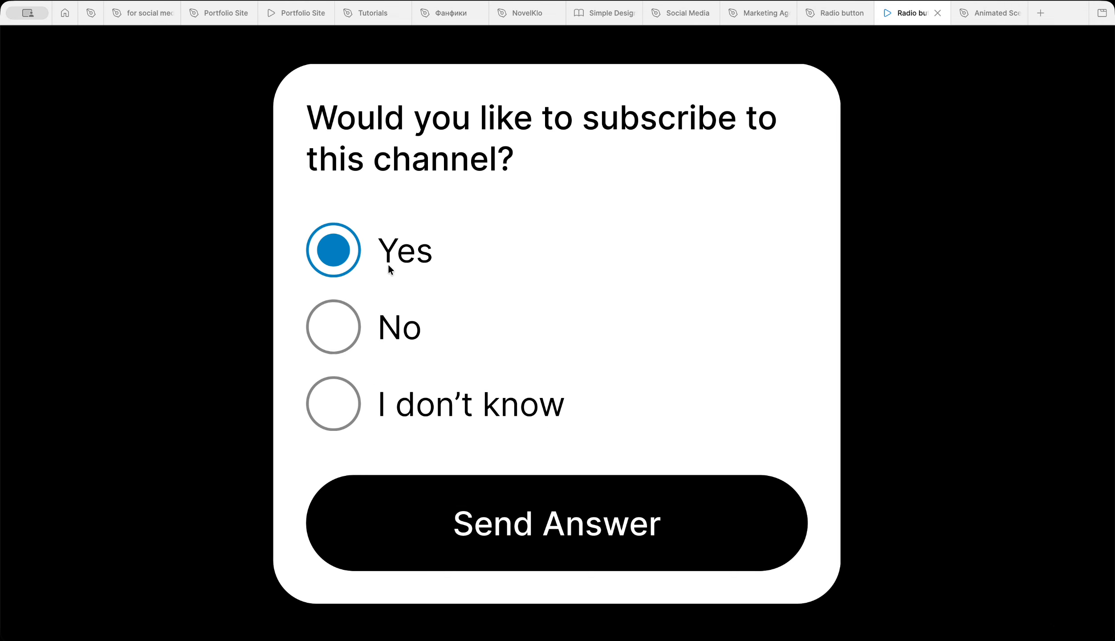
pyautogui.click(387, 325)
pyautogui.click(379, 403)
pyautogui.click(385, 332)
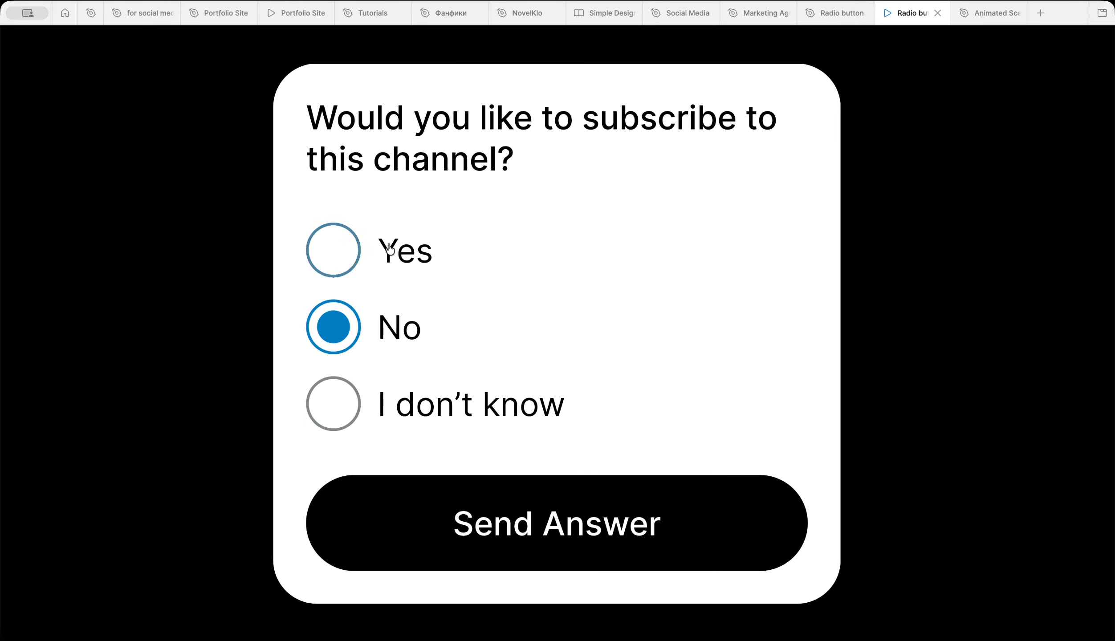
pyautogui.click(384, 253)
pyautogui.click(381, 331)
pyautogui.click(381, 403)
pyautogui.click(383, 330)
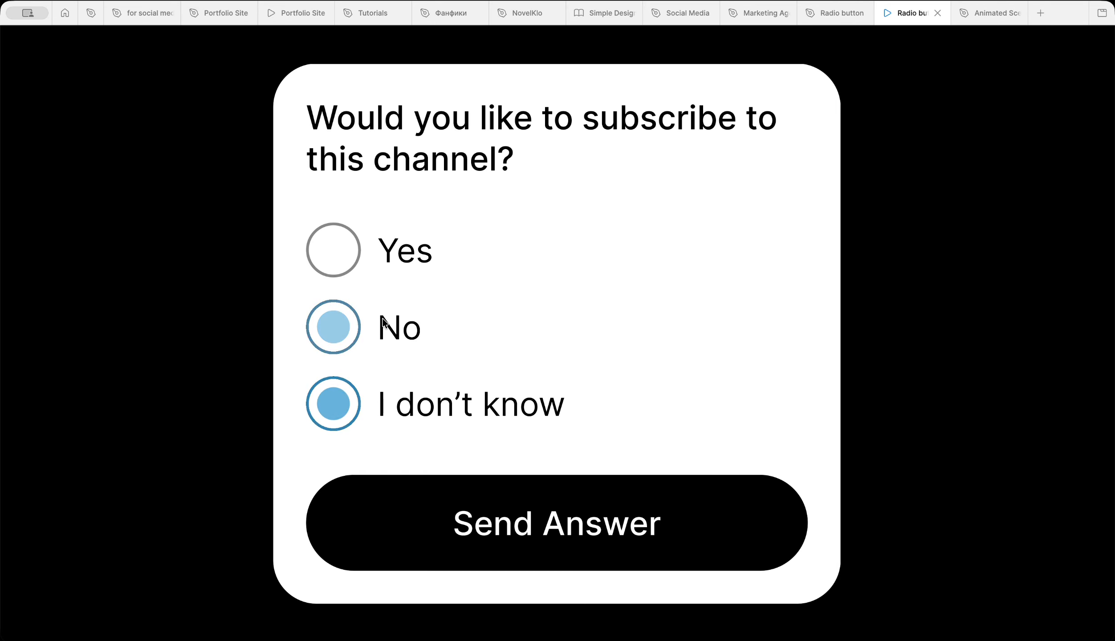
pyautogui.click(385, 244)
pyautogui.click(386, 325)
pyautogui.click(387, 404)
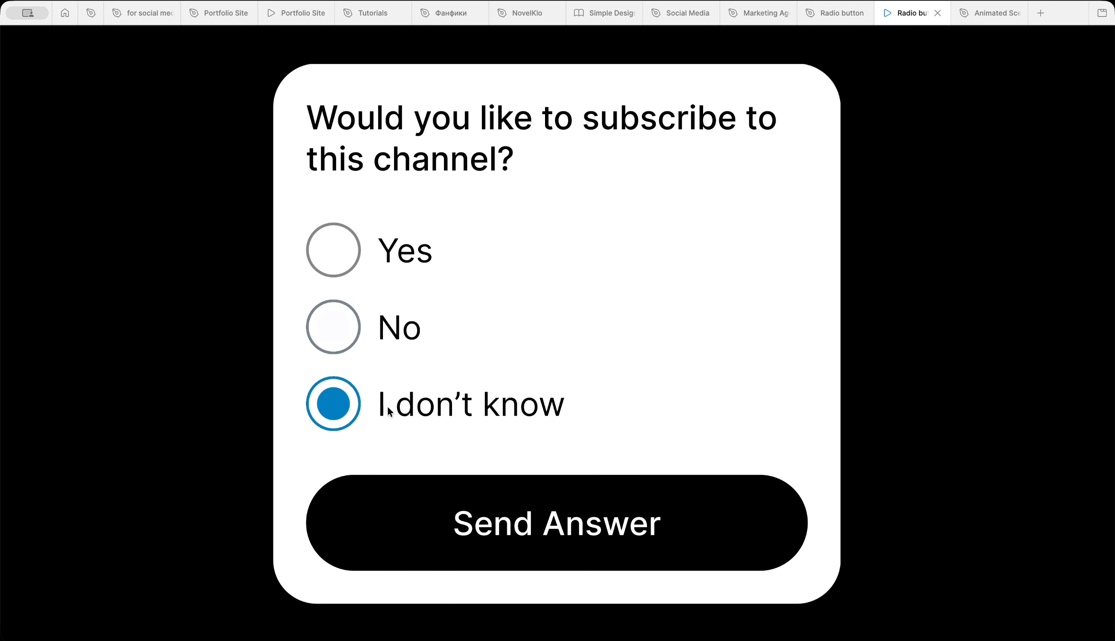
pyautogui.click(386, 322)
pyautogui.click(387, 262)
pyautogui.click(385, 332)
pyautogui.click(387, 407)
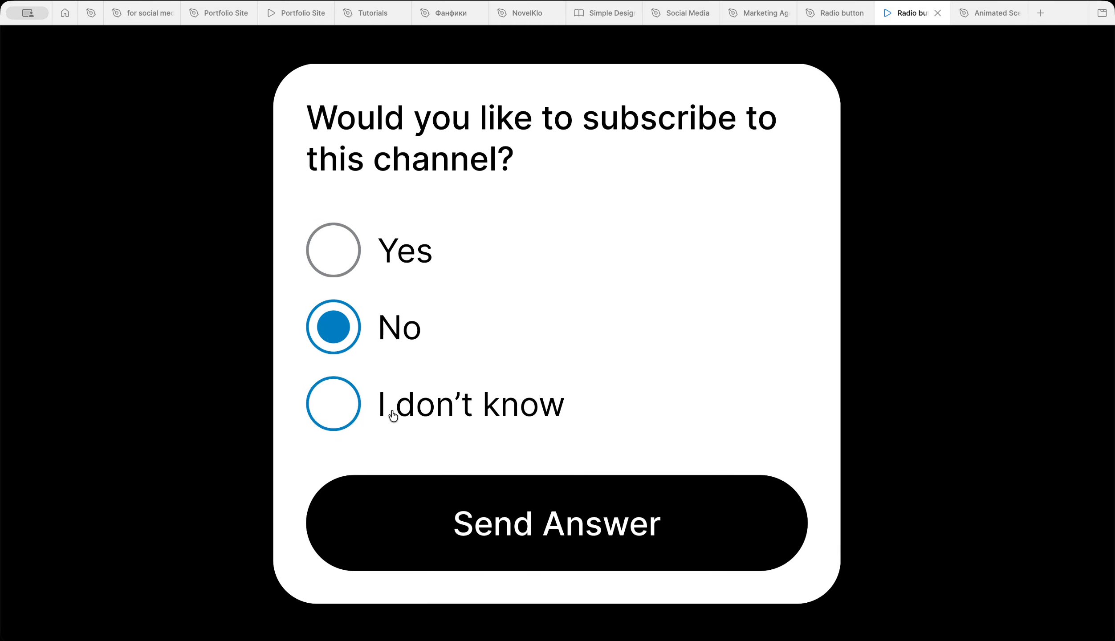